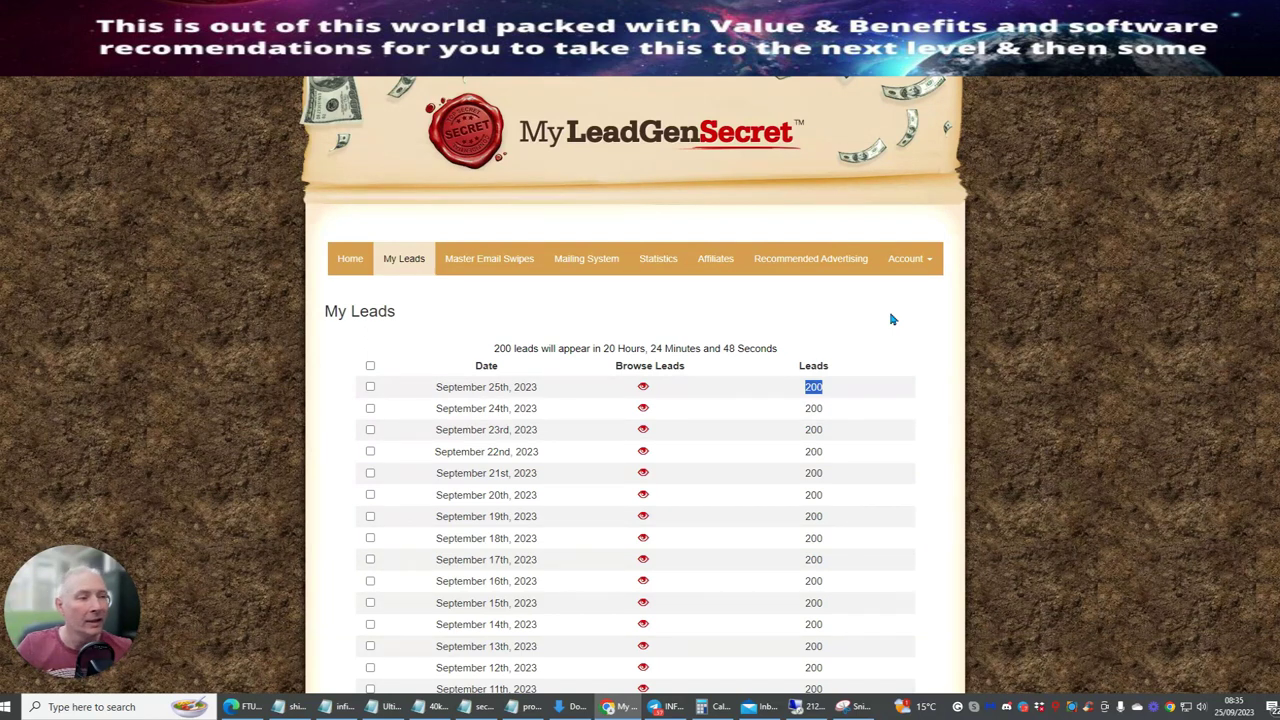
Step: Select every lead date in the table and download all leads from all pages
{"action": "scroll", "coordinate": [877, 323], "scroll_direction": "down", "scroll_amount": 2}
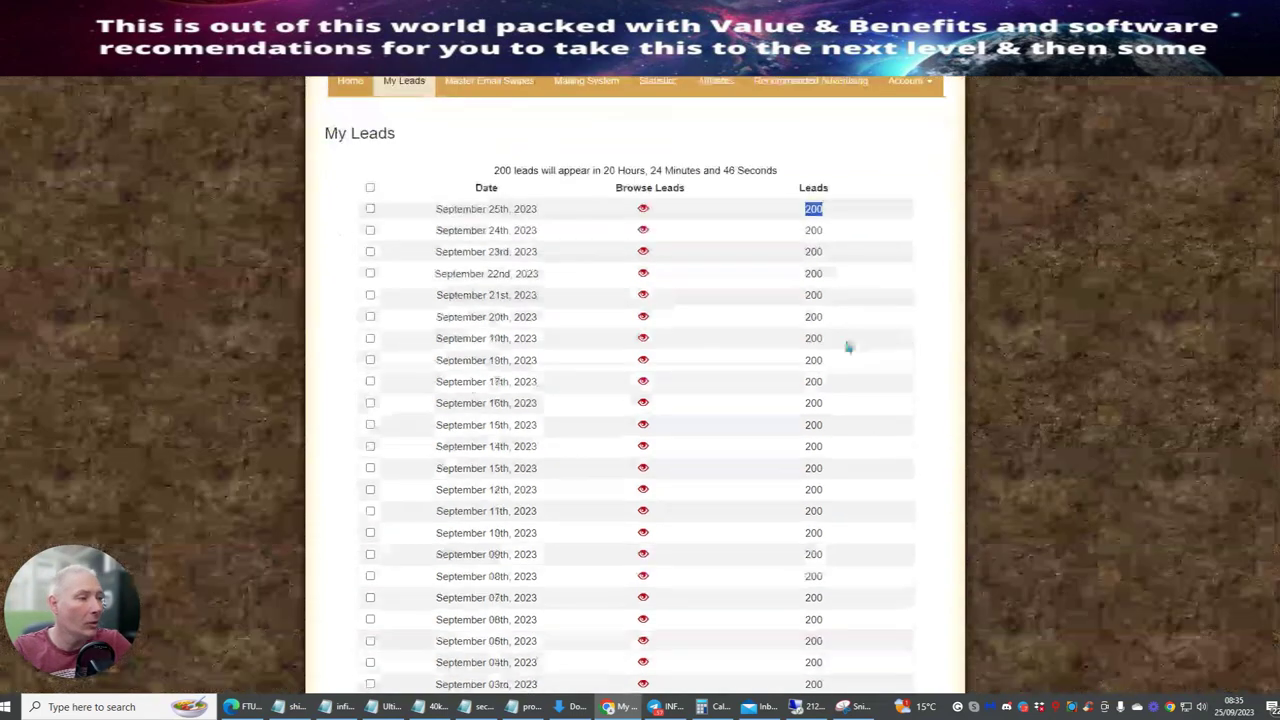
{"action": "scroll", "coordinate": [555, 255], "scroll_direction": "up", "scroll_amount": 2}
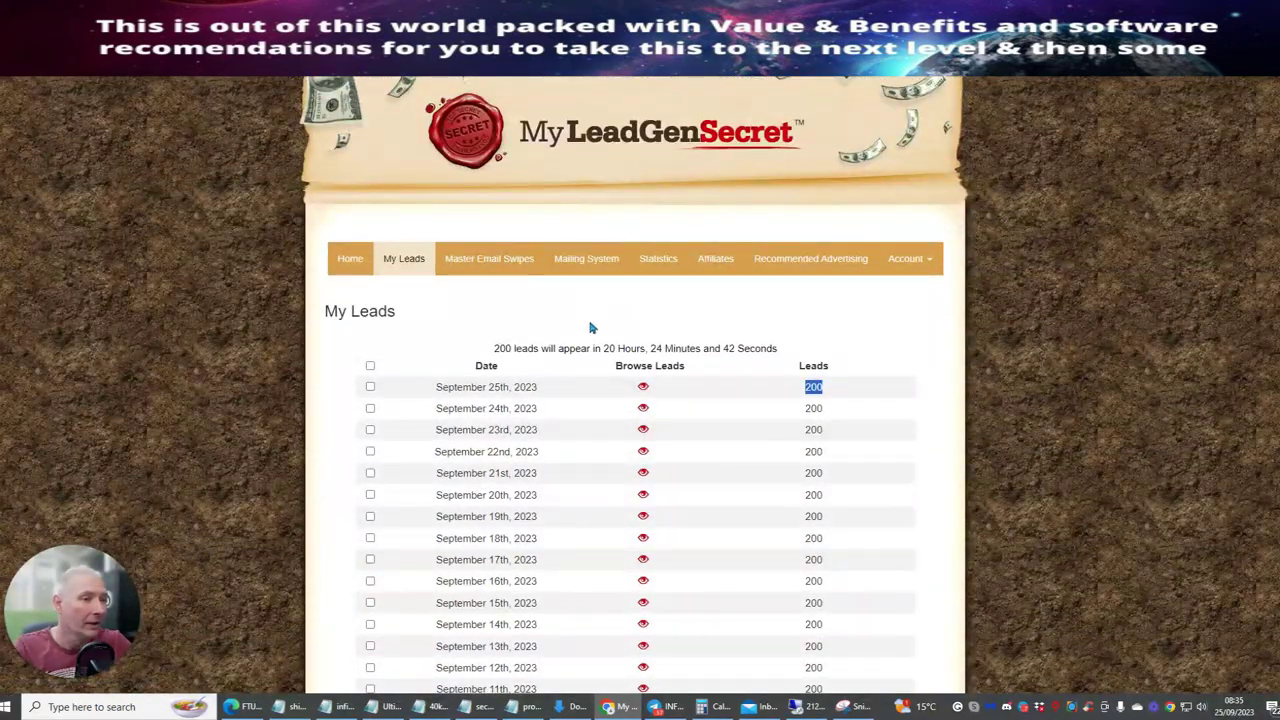
{"action": "scroll", "coordinate": [588, 332], "scroll_direction": "down", "scroll_amount": 5}
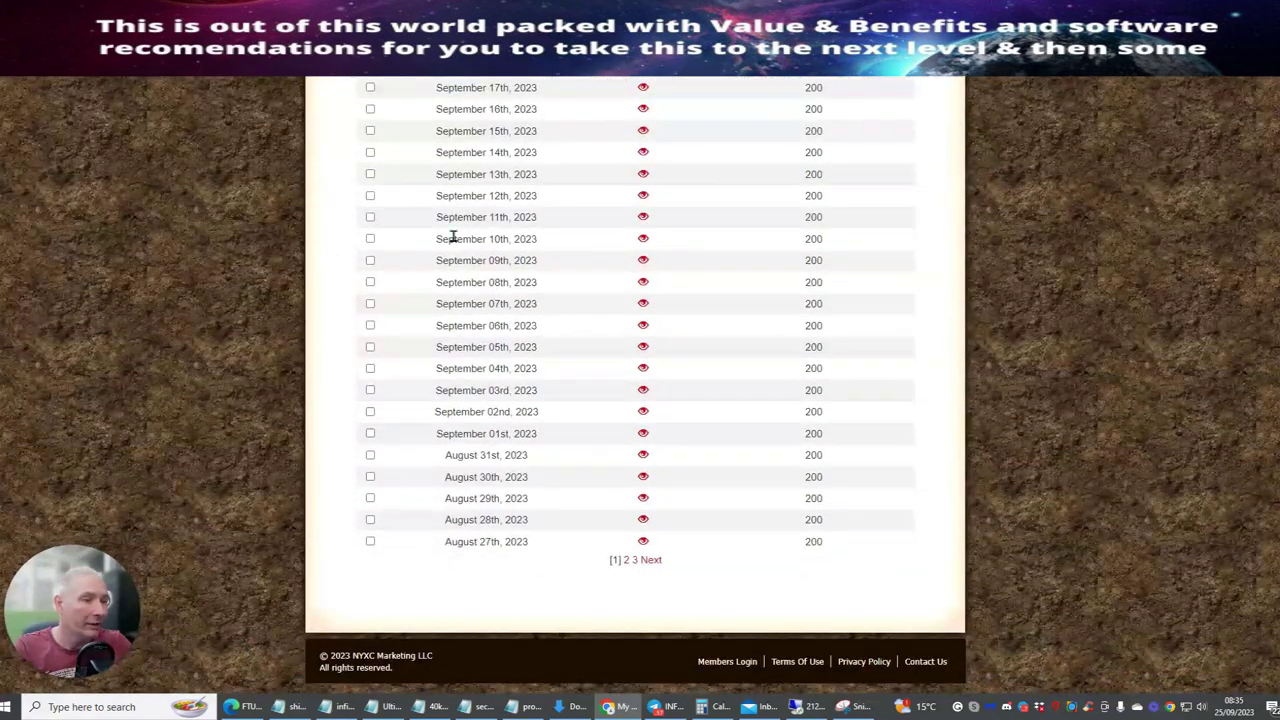
{"action": "scroll", "coordinate": [455, 300], "scroll_direction": "up", "scroll_amount": 4}
{"action": "left_click", "coordinate": [370, 249]}
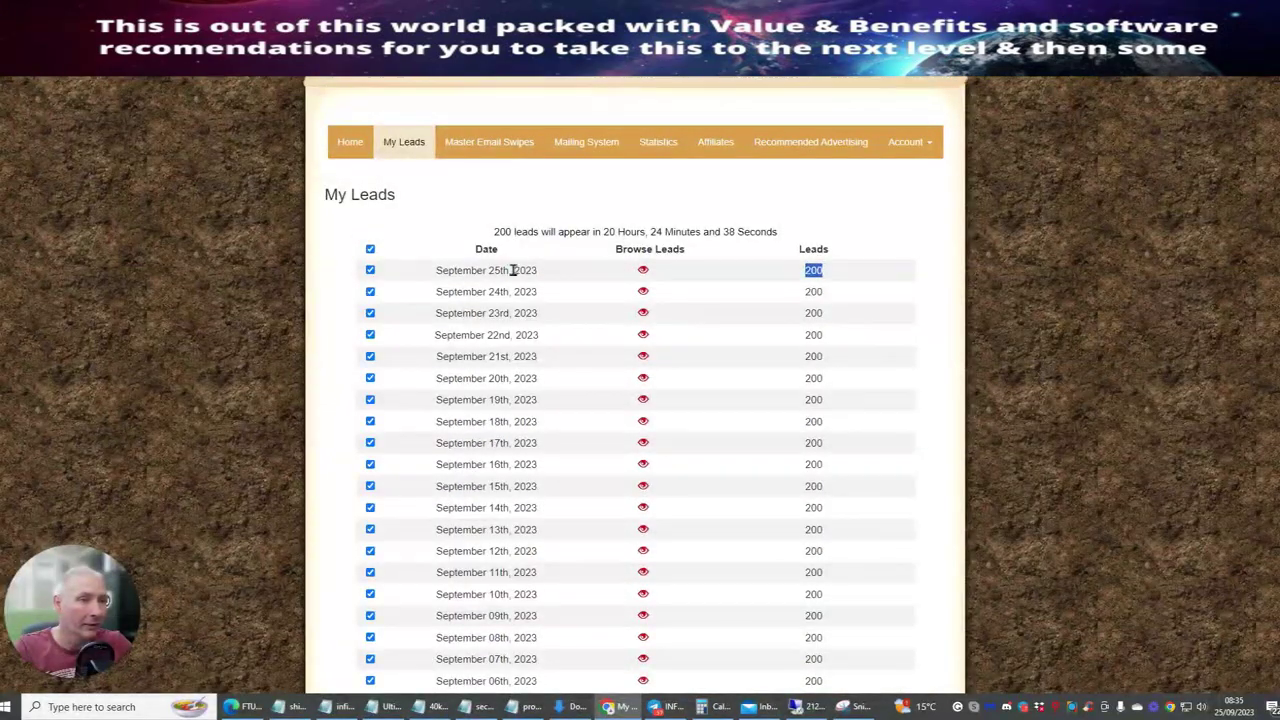
{"action": "scroll", "coordinate": [588, 322], "scroll_direction": "down", "scroll_amount": 4}
{"action": "left_click", "coordinate": [658, 596]}
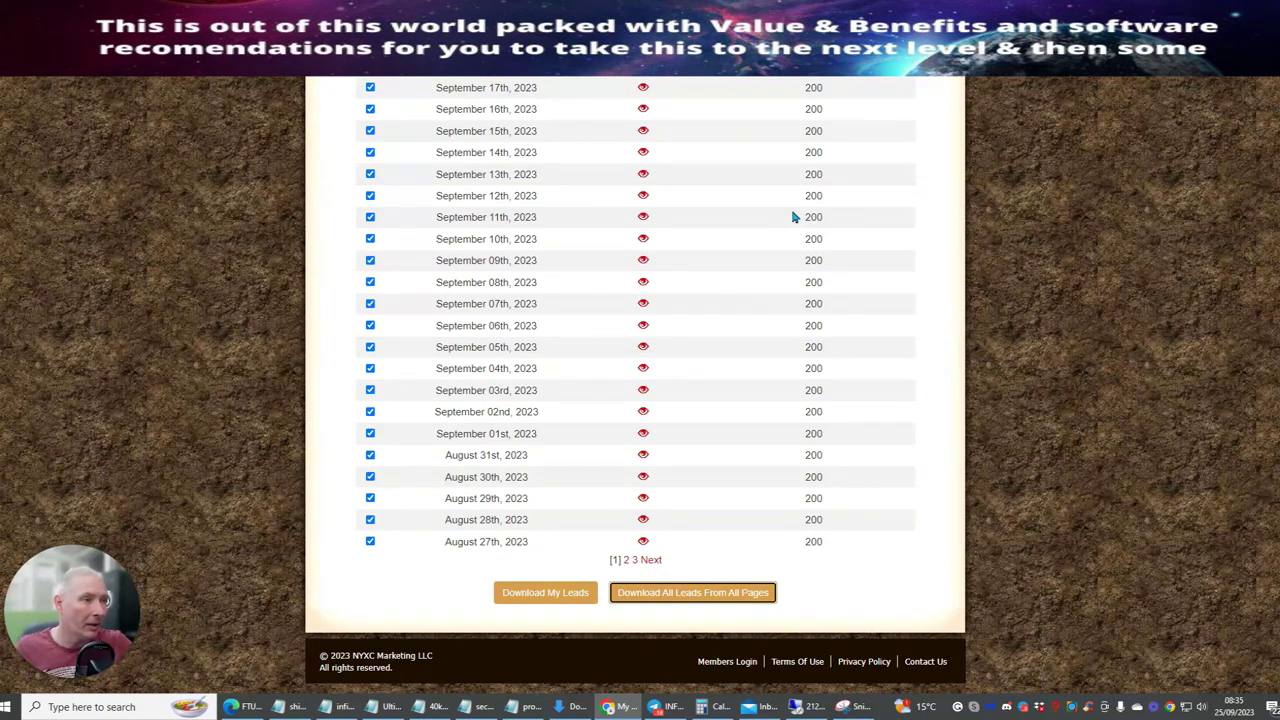
Step: Mark the 200 lead count for September 25th and review the leads table
{"action": "scroll", "coordinate": [755, 259], "scroll_direction": "up", "scroll_amount": 1}
{"action": "scroll", "coordinate": [755, 259], "scroll_direction": "up", "scroll_amount": 2}
{"action": "double_click", "coordinate": [814, 270]}
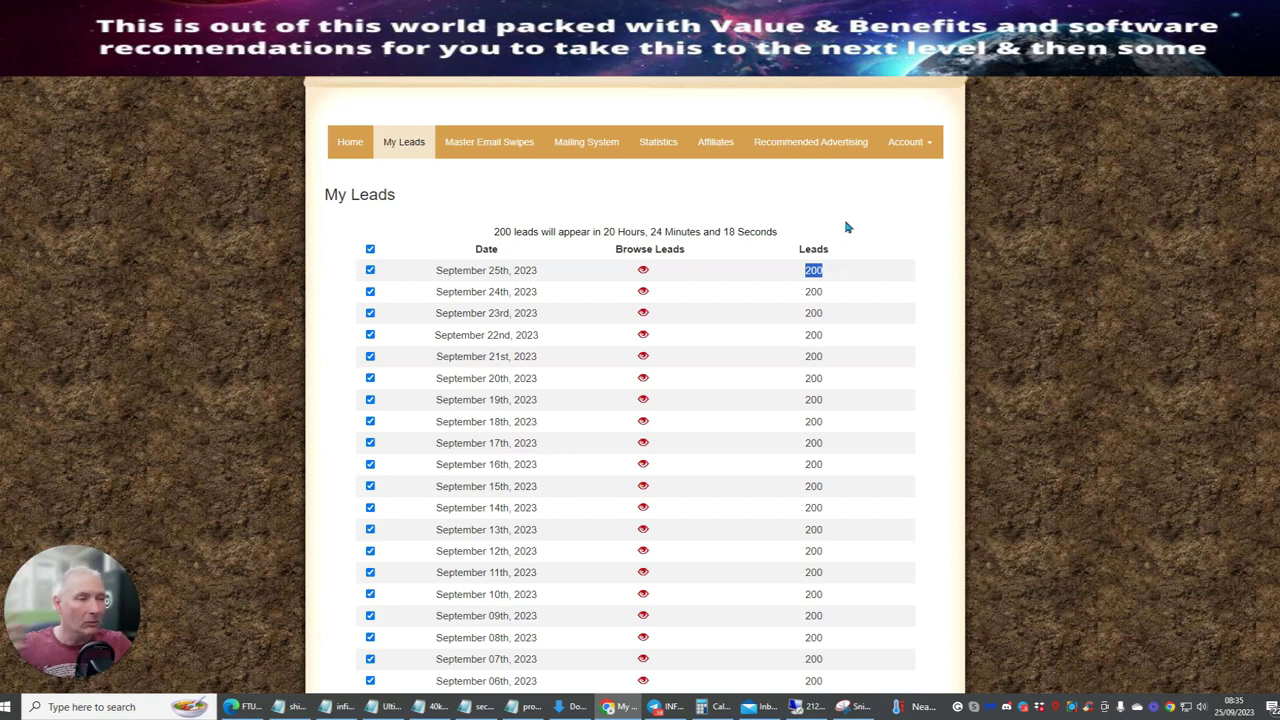
{"action": "scroll", "coordinate": [850, 240], "scroll_direction": "up", "scroll_amount": 1}
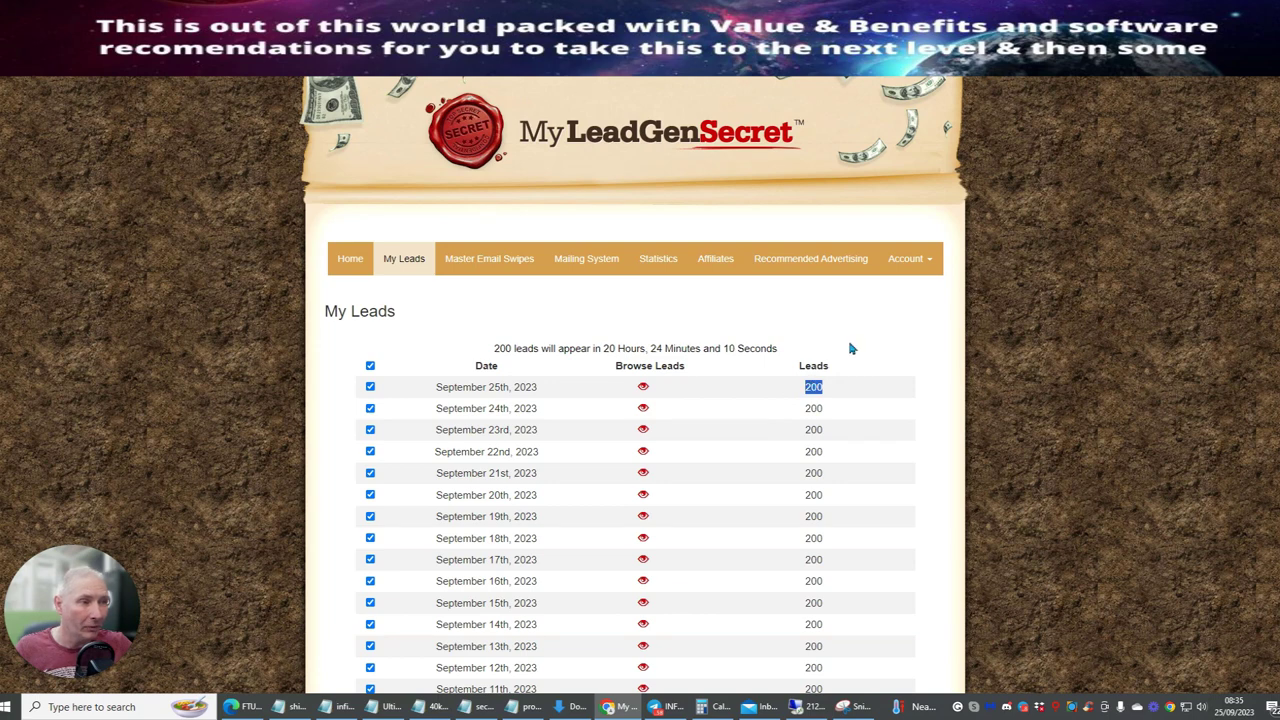
{"action": "scroll", "coordinate": [848, 360], "scroll_direction": "down", "scroll_amount": 2}
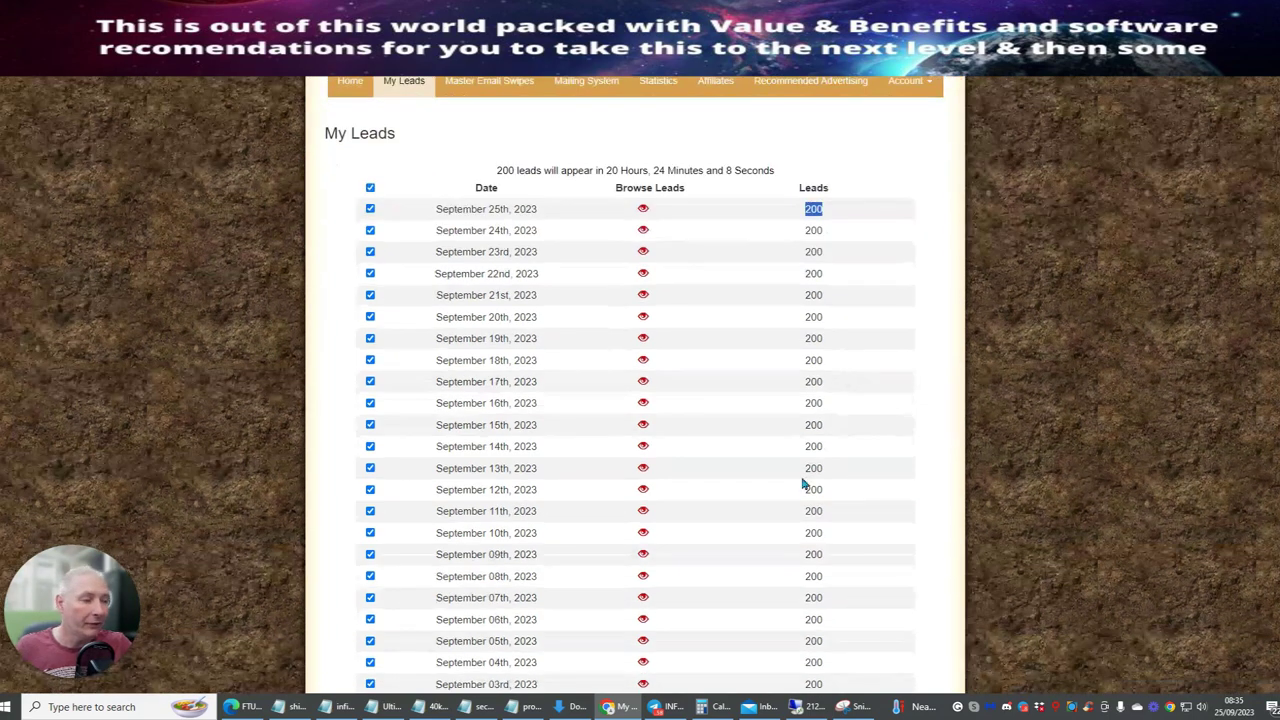
{"action": "scroll", "coordinate": [803, 484], "scroll_direction": "down", "scroll_amount": 2}
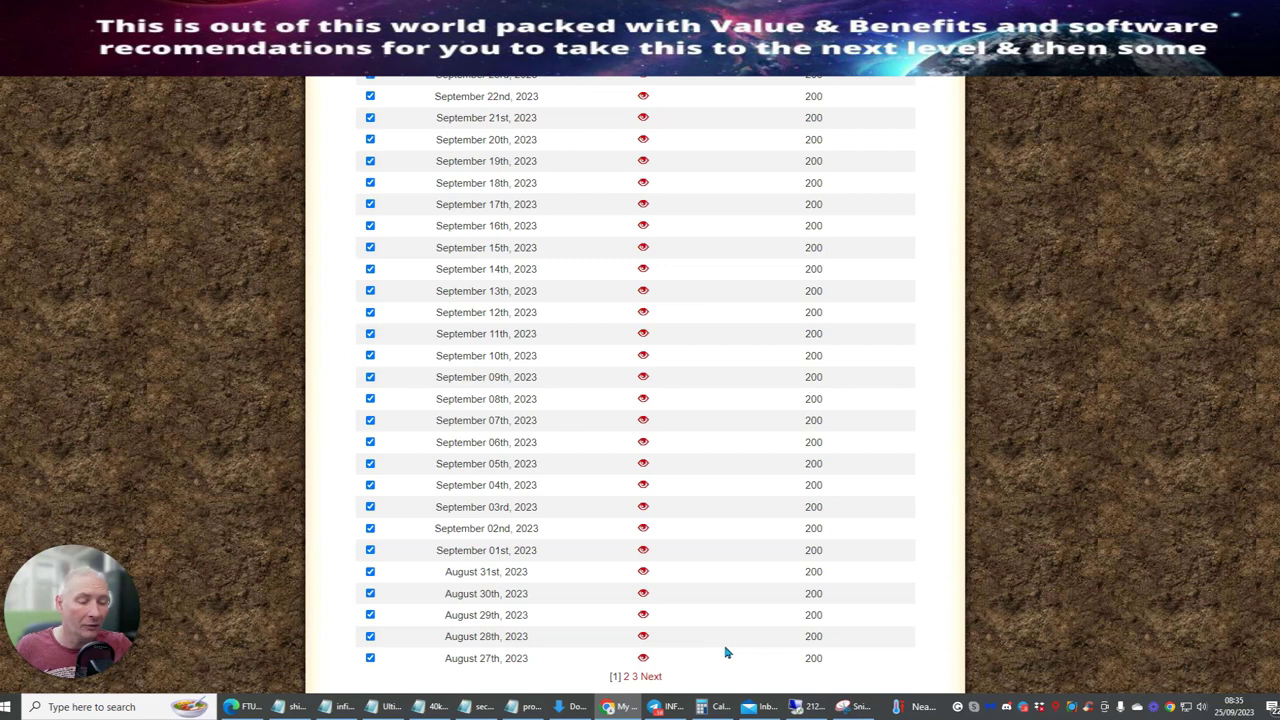
{"action": "scroll", "coordinate": [900, 300], "scroll_direction": "up", "scroll_amount": 4}
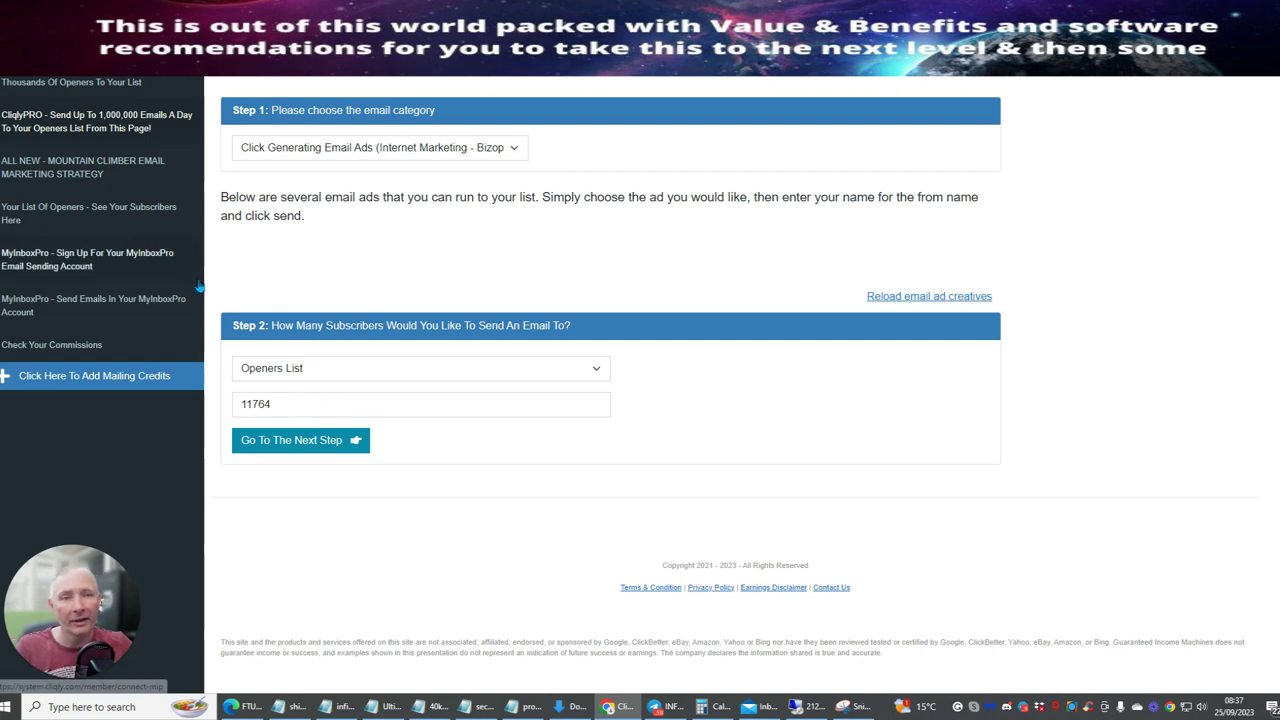
{"action": "scroll", "coordinate": [514, 330], "scroll_direction": "up", "scroll_amount": 3}
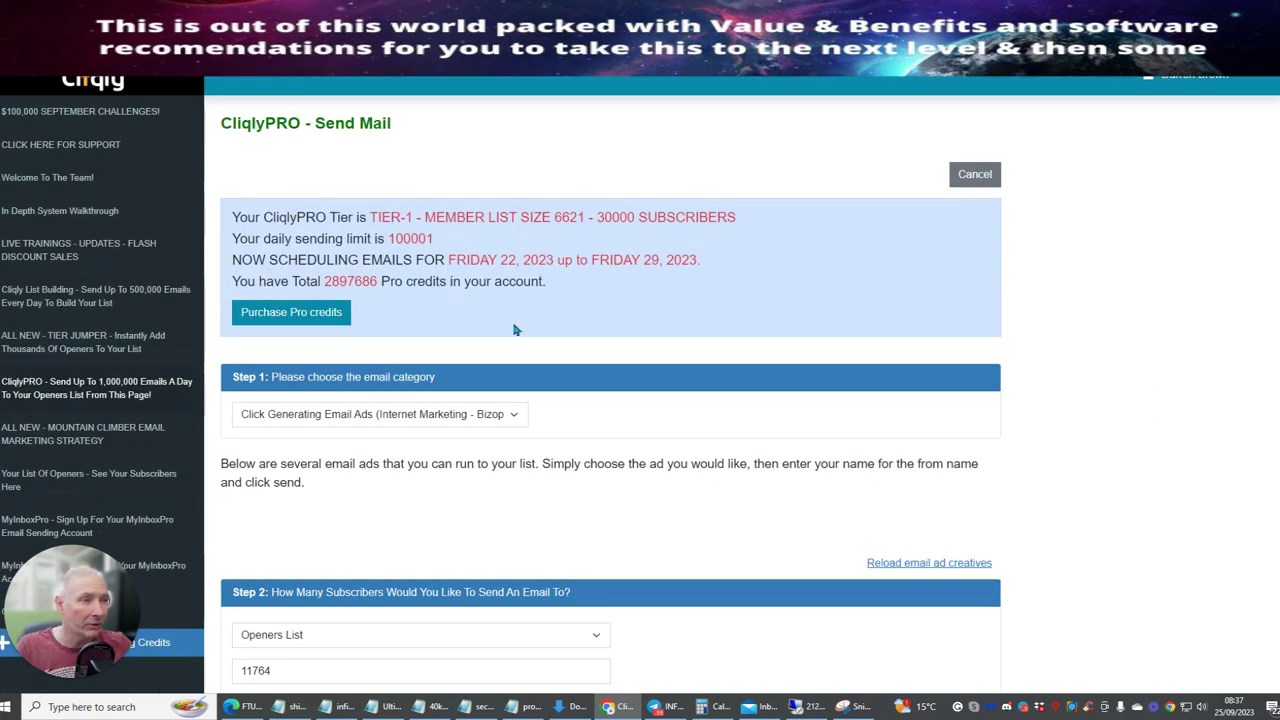
{"action": "scroll", "coordinate": [514, 330], "scroll_direction": "down", "scroll_amount": 3}
{"action": "scroll", "coordinate": [514, 323], "scroll_direction": "up", "scroll_amount": 3}
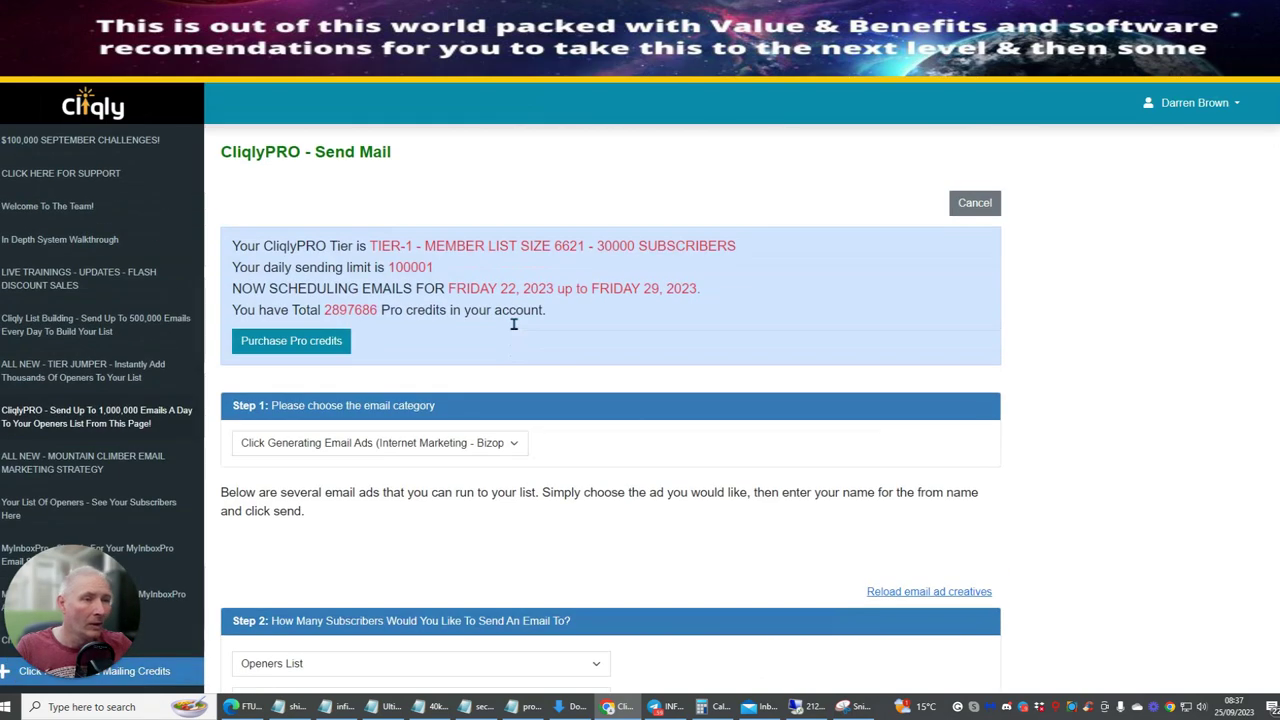
{"action": "scroll", "coordinate": [490, 380], "scroll_direction": "down", "scroll_amount": 3}
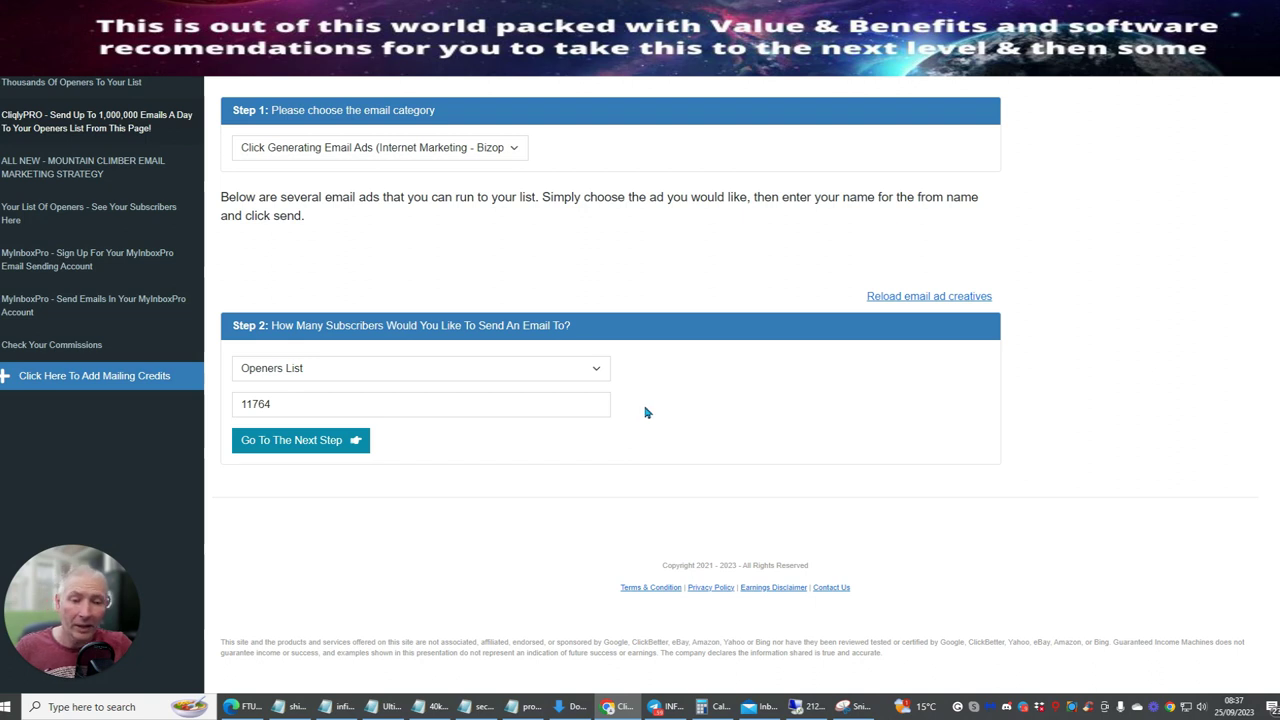
{"action": "left_click", "coordinate": [303, 442]}
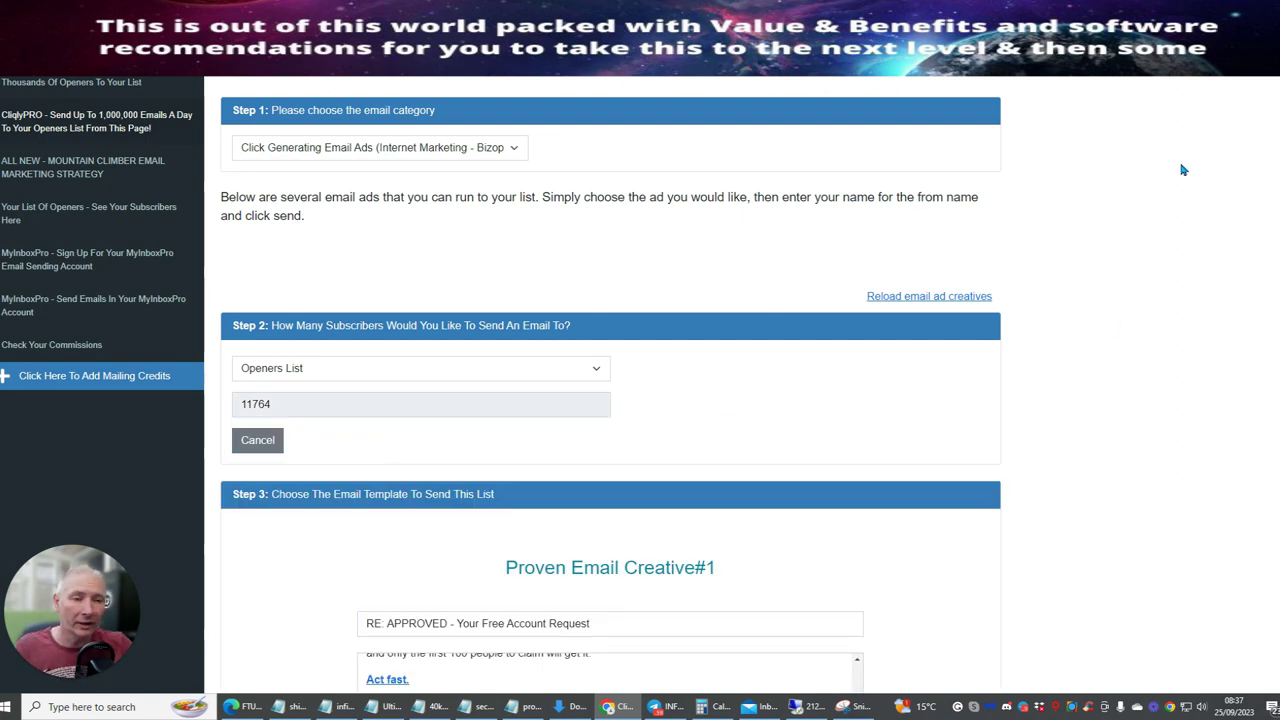
{"action": "scroll", "coordinate": [1131, 194], "scroll_direction": "down", "scroll_amount": 6}
{"action": "scroll", "coordinate": [1110, 198], "scroll_direction": "up", "scroll_amount": 4}
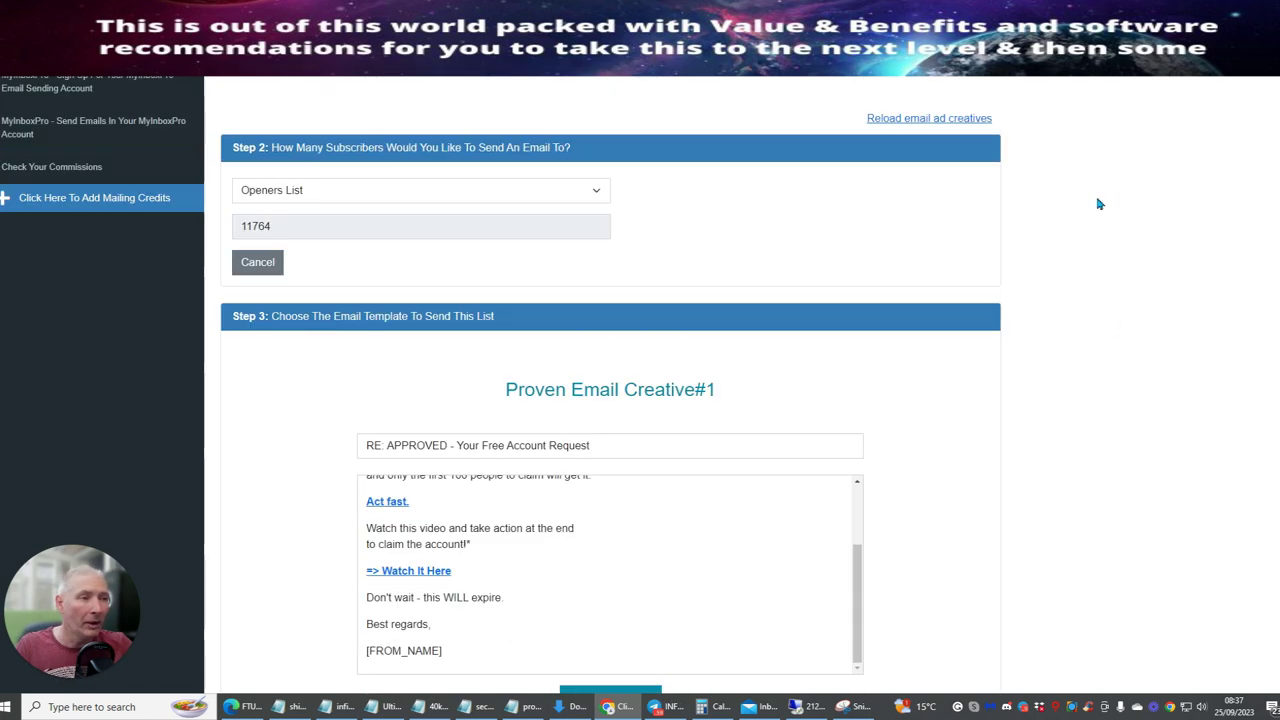
{"action": "scroll", "coordinate": [1095, 205], "scroll_direction": "down", "scroll_amount": 1}
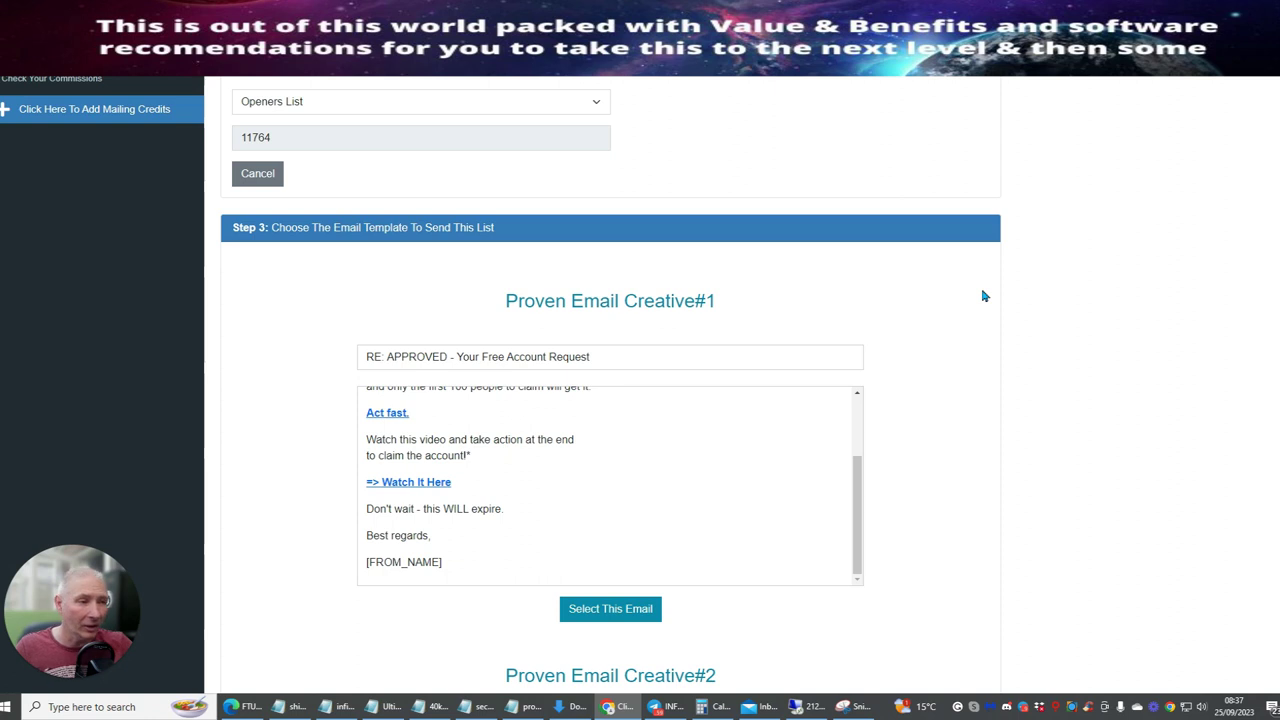
{"action": "scroll", "coordinate": [980, 295], "scroll_direction": "down", "scroll_amount": 2}
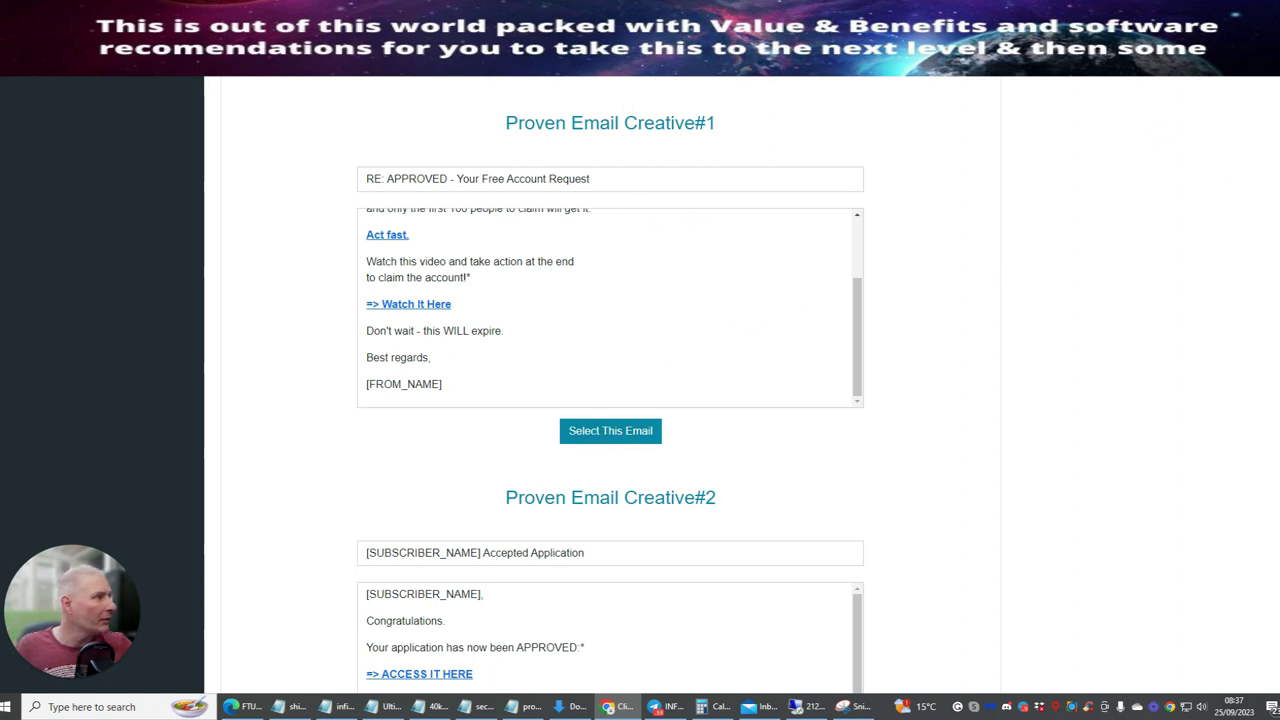
{"action": "mouse_move", "coordinate": [1268, 252]}
{"action": "left_mouse_down"}
{"action": "mouse_move", "coordinate": [1266, 648]}
{"action": "mouse_move", "coordinate": [1275, 88]}
{"action": "mouse_move", "coordinate": [1275, 275]}
{"action": "left_mouse_up"}
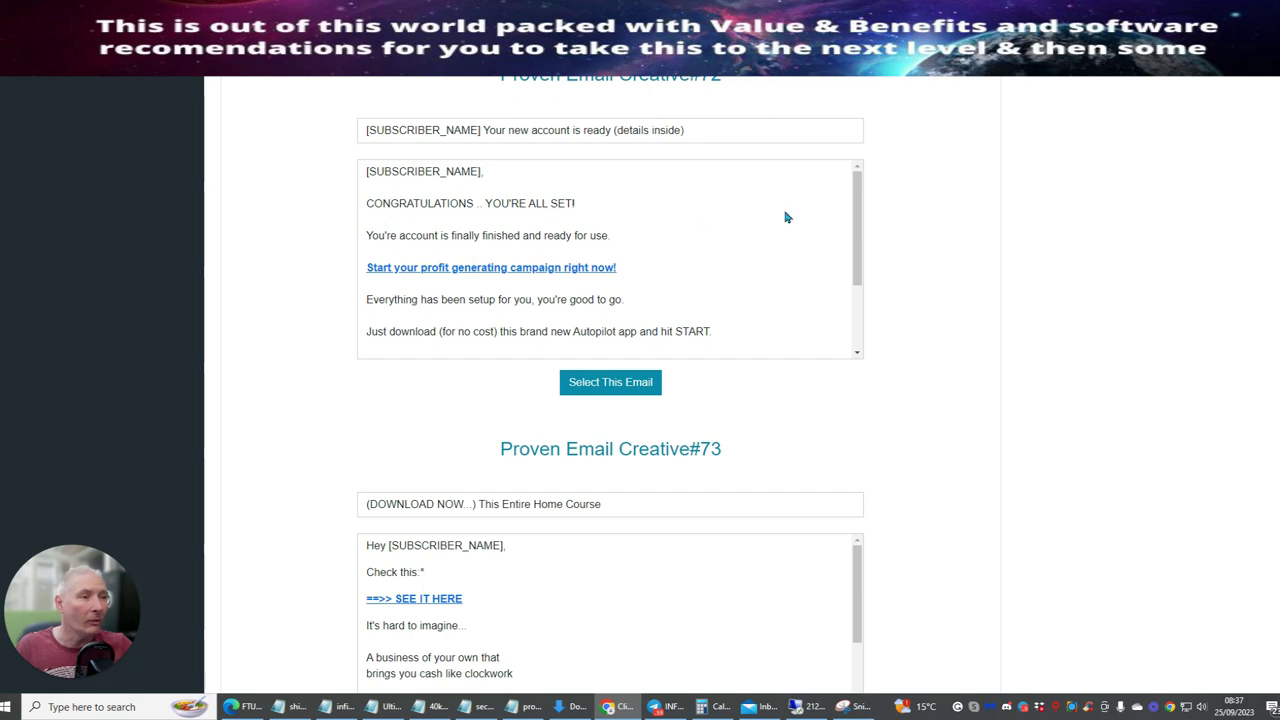
{"action": "scroll", "coordinate": [786, 218], "scroll_direction": "up", "scroll_amount": 3}
{"action": "scroll", "coordinate": [780, 252], "scroll_direction": "down", "scroll_amount": 5}
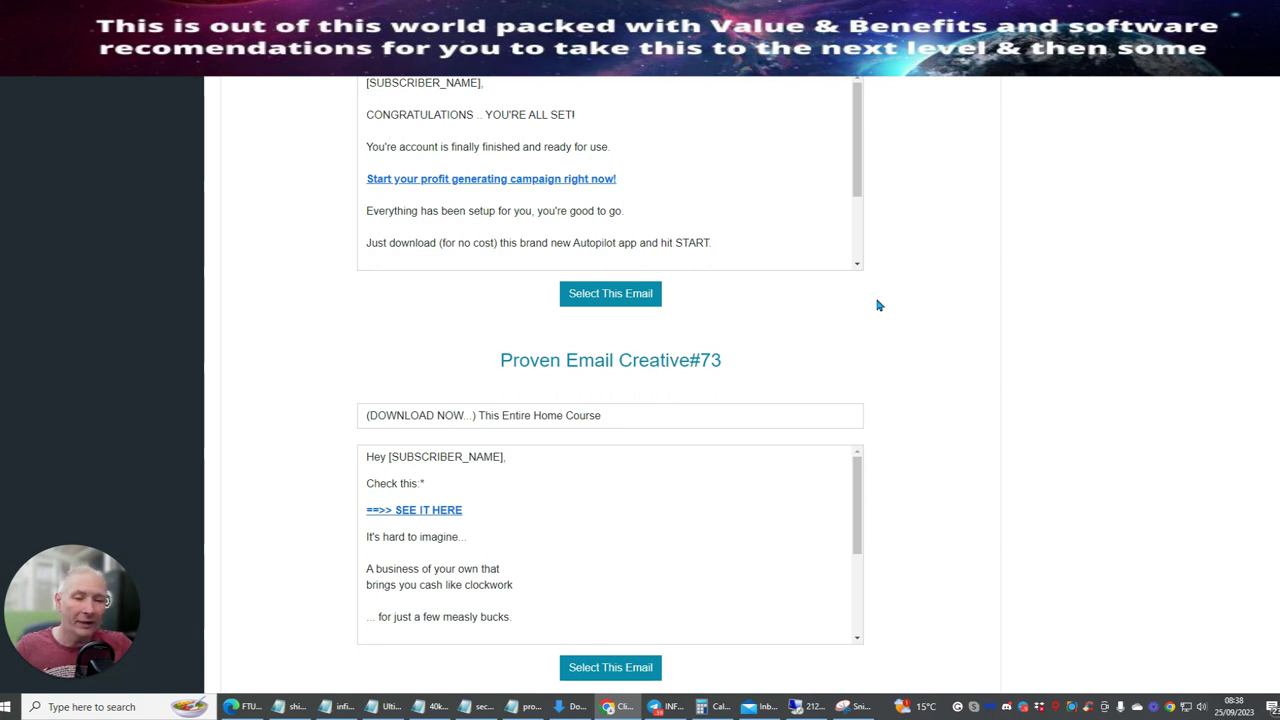
{"action": "scroll", "coordinate": [878, 306], "scroll_direction": "up", "scroll_amount": 20}
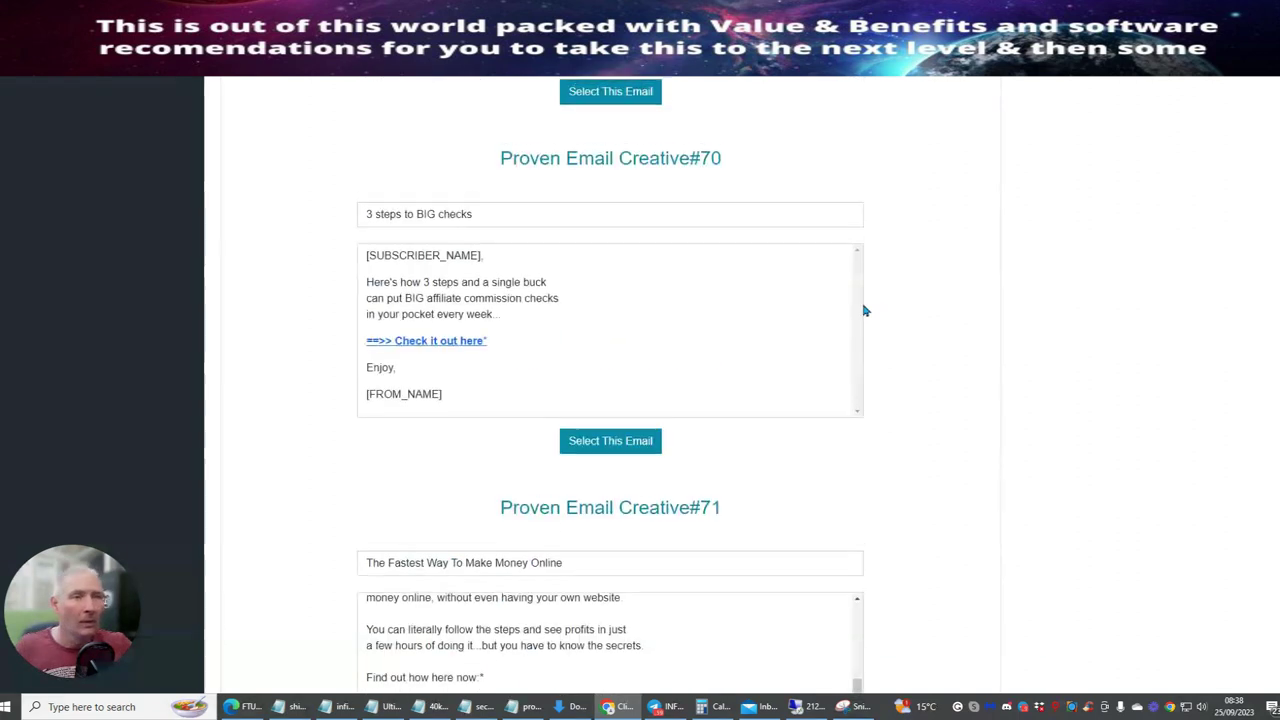
{"action": "scroll", "coordinate": [852, 314], "scroll_direction": "up", "scroll_amount": 5}
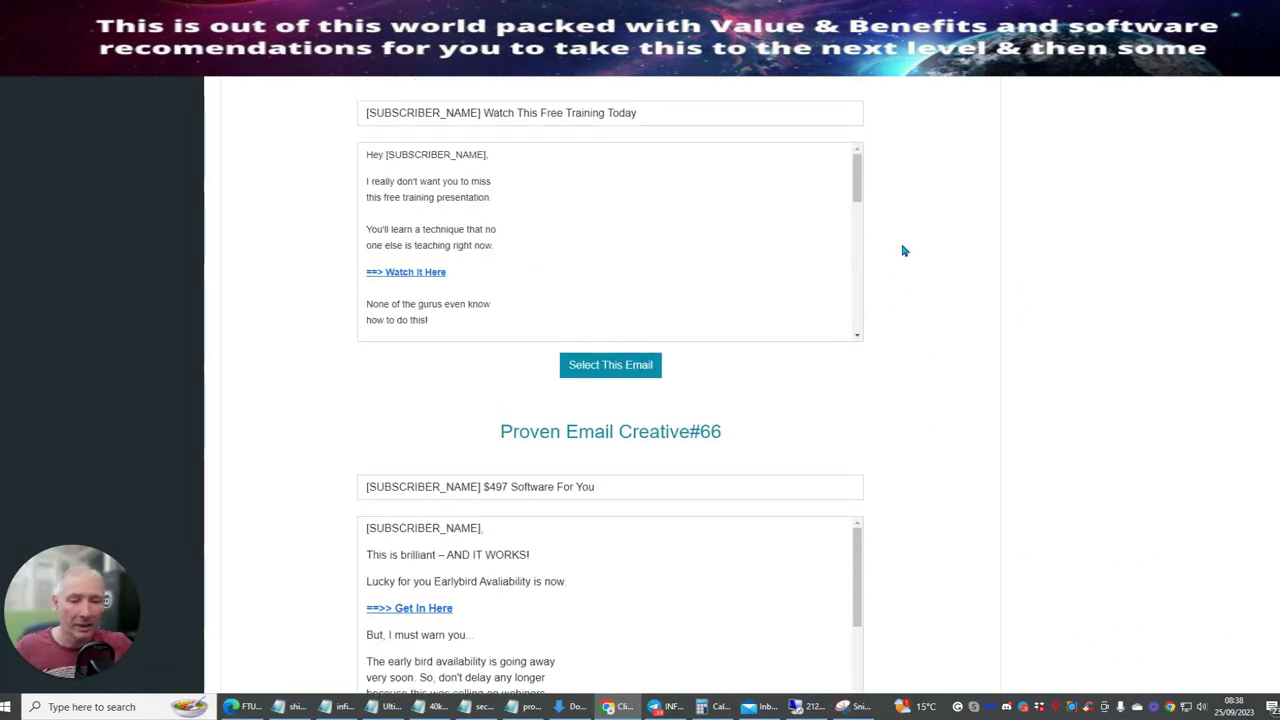
{"action": "scroll", "coordinate": [900, 250], "scroll_direction": "up", "scroll_amount": 8}
{"action": "scroll", "coordinate": [874, 262], "scroll_direction": "up", "scroll_amount": 3}
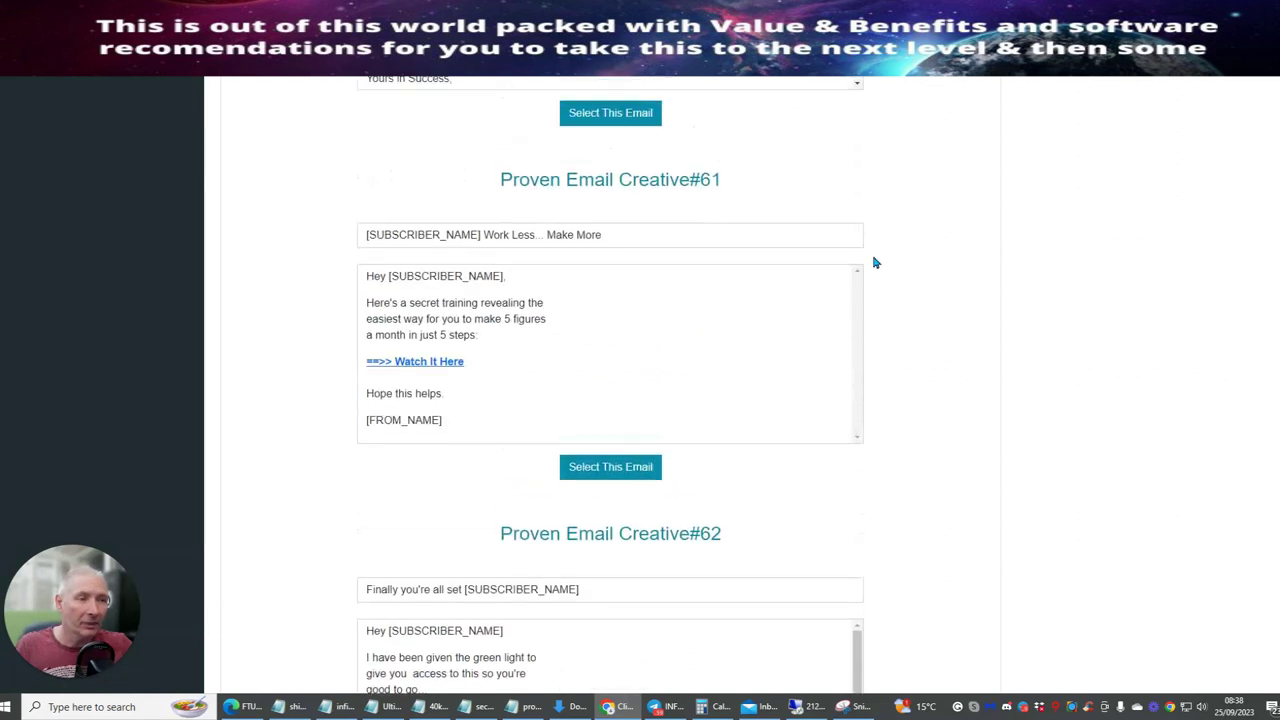
{"action": "scroll", "coordinate": [874, 262], "scroll_direction": "up", "scroll_amount": 20}
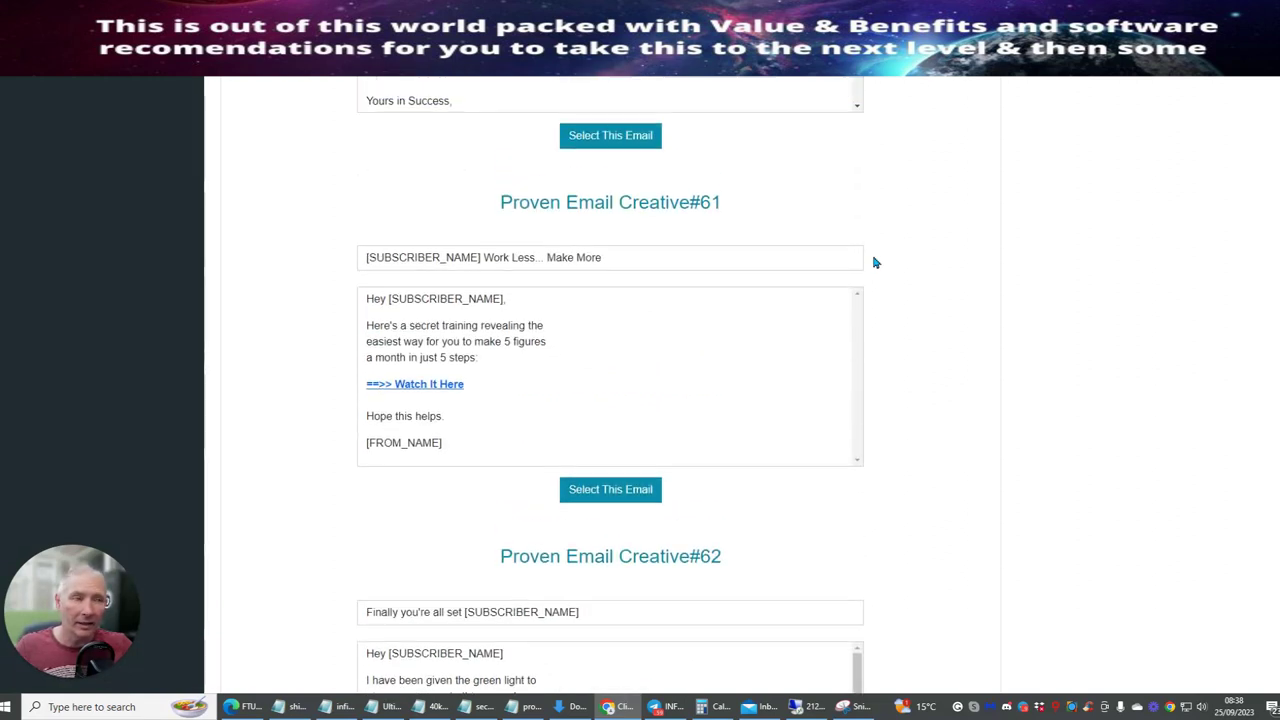
{"action": "scroll", "coordinate": [845, 257], "scroll_direction": "up", "scroll_amount": 20}
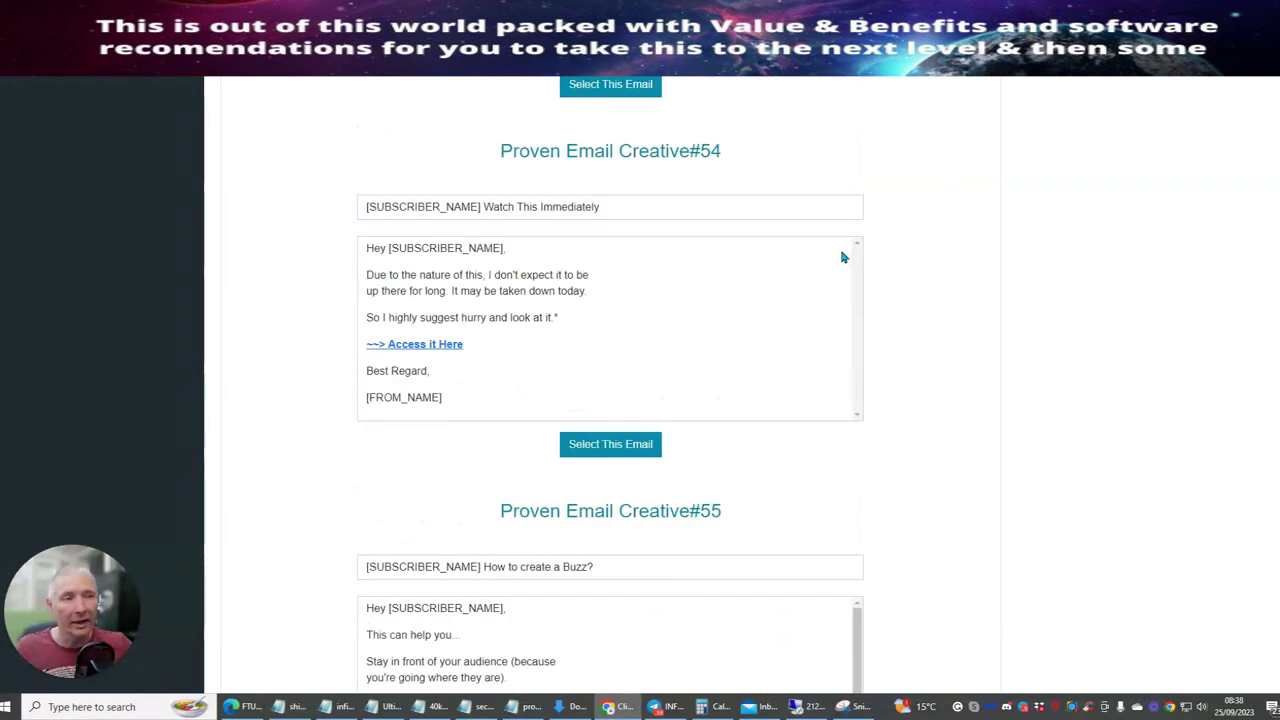
{"action": "scroll", "coordinate": [839, 258], "scroll_direction": "up", "scroll_amount": 4}
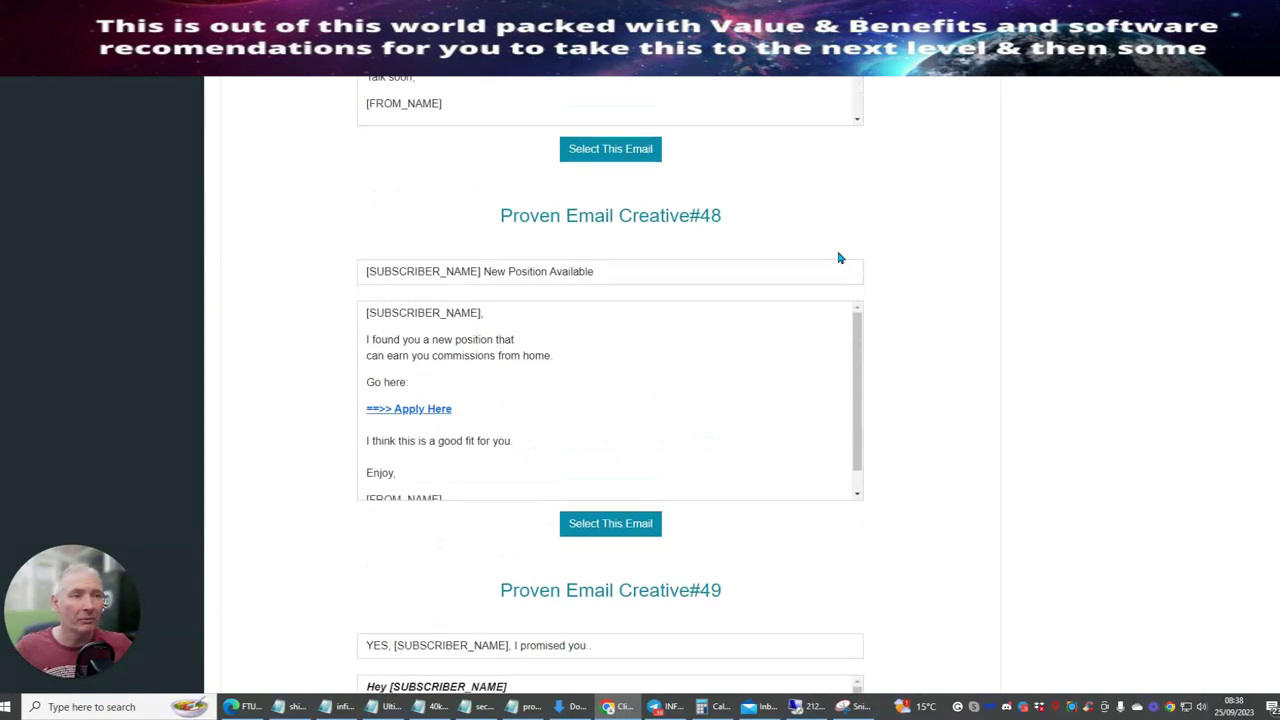
{"action": "scroll", "coordinate": [610, 400], "scroll_direction": "up", "scroll_amount": 20}
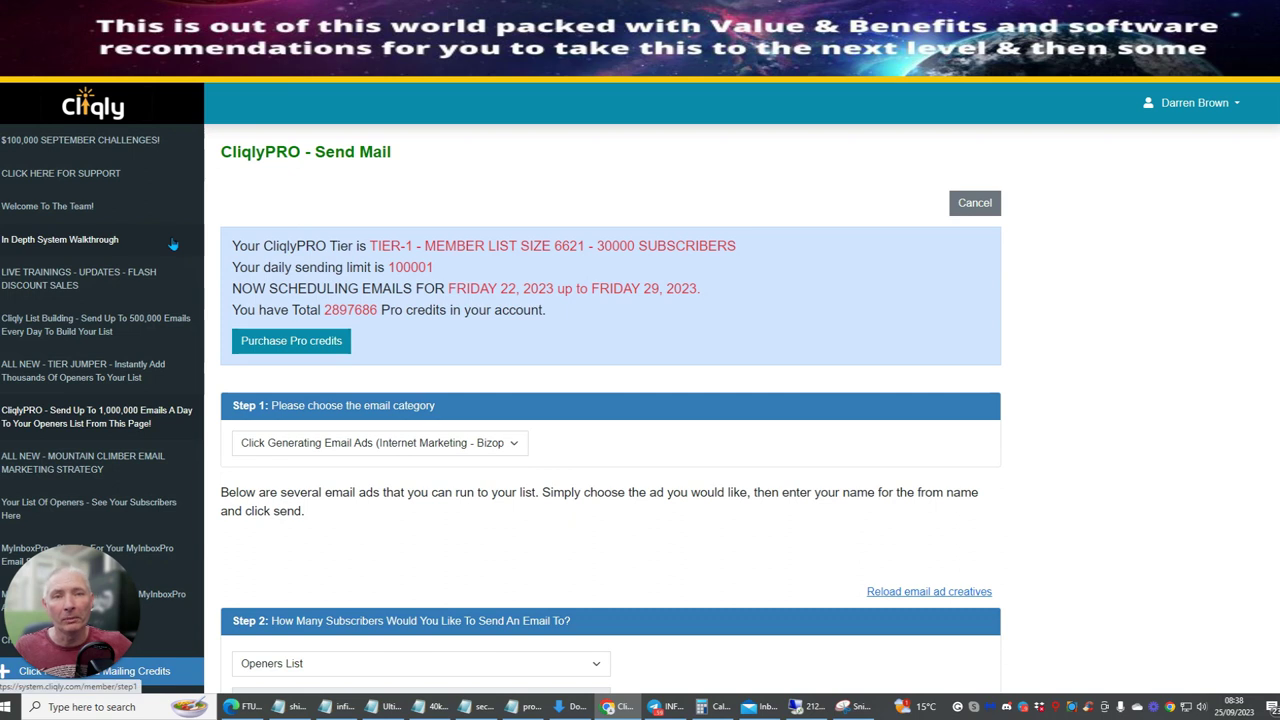
Step: Reload the CliqlyPRO page and review the offers, sending steps and Emails Sent log of Openers List sends
{"action": "left_click", "coordinate": [105, 417]}
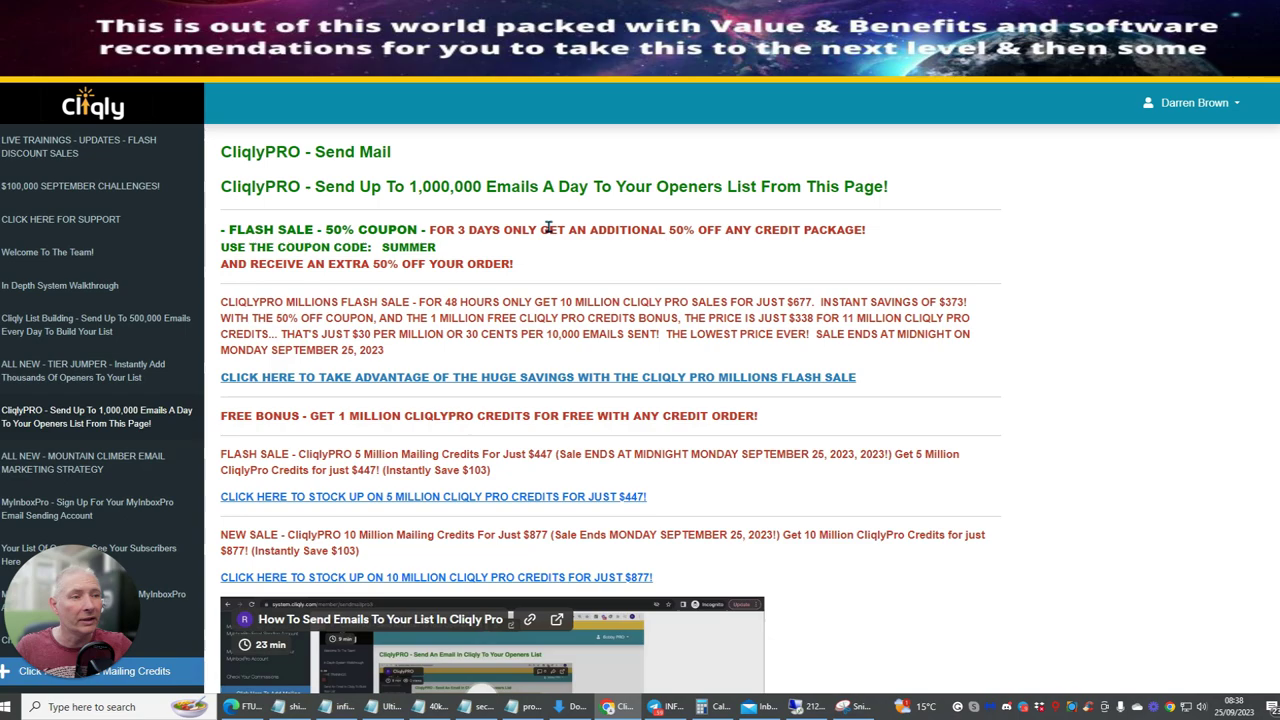
{"action": "scroll", "coordinate": [548, 238], "scroll_direction": "down", "scroll_amount": 10}
{"action": "scroll", "coordinate": [538, 245], "scroll_direction": "up", "scroll_amount": 10}
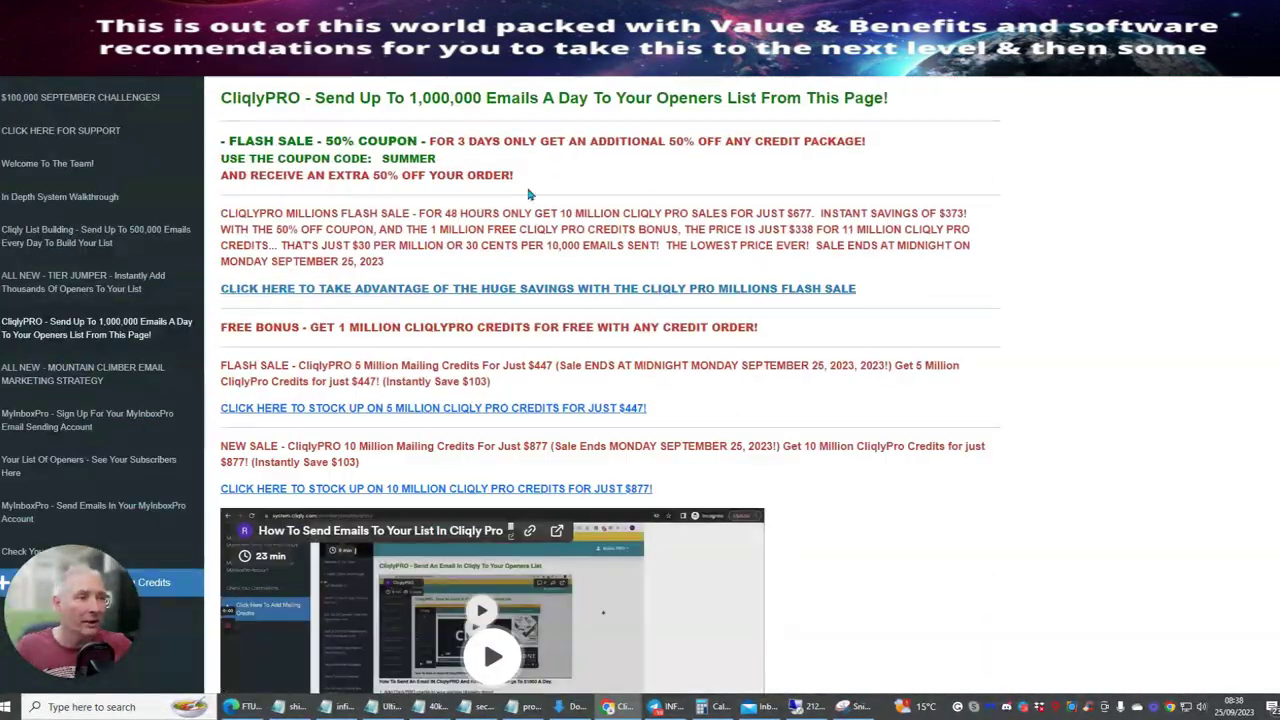
{"action": "scroll", "coordinate": [805, 231], "scroll_direction": "down", "scroll_amount": 10}
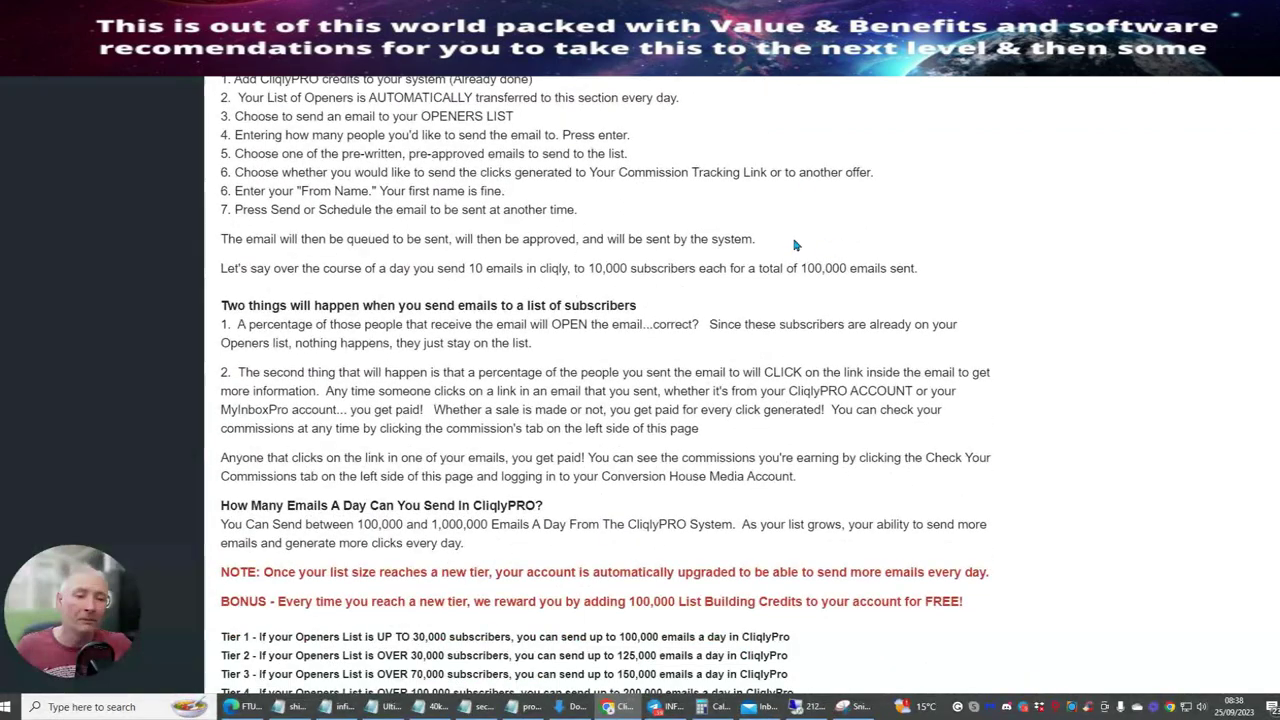
{"action": "scroll", "coordinate": [646, 249], "scroll_direction": "down", "scroll_amount": 6}
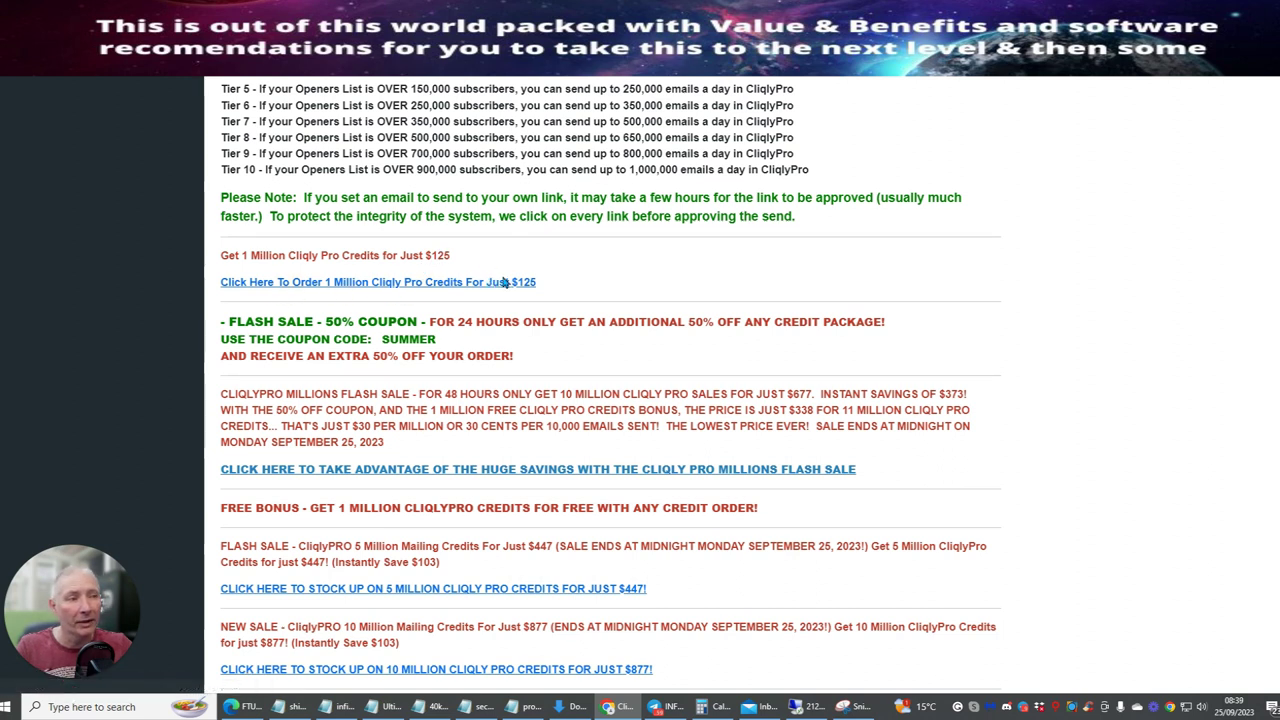
{"action": "scroll", "coordinate": [843, 218], "scroll_direction": "down", "scroll_amount": 1}
{"action": "scroll", "coordinate": [843, 218], "scroll_direction": "down", "scroll_amount": 6}
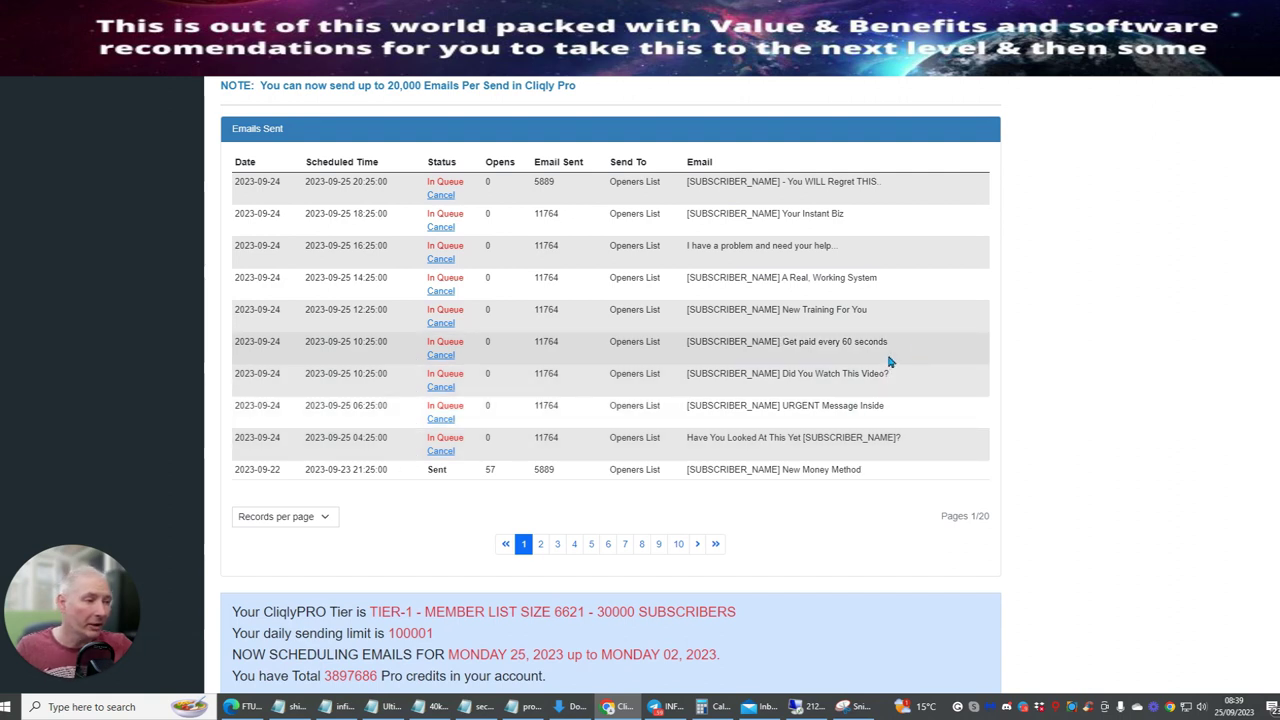
{"action": "scroll", "coordinate": [1040, 200], "scroll_direction": "down", "scroll_amount": 5}
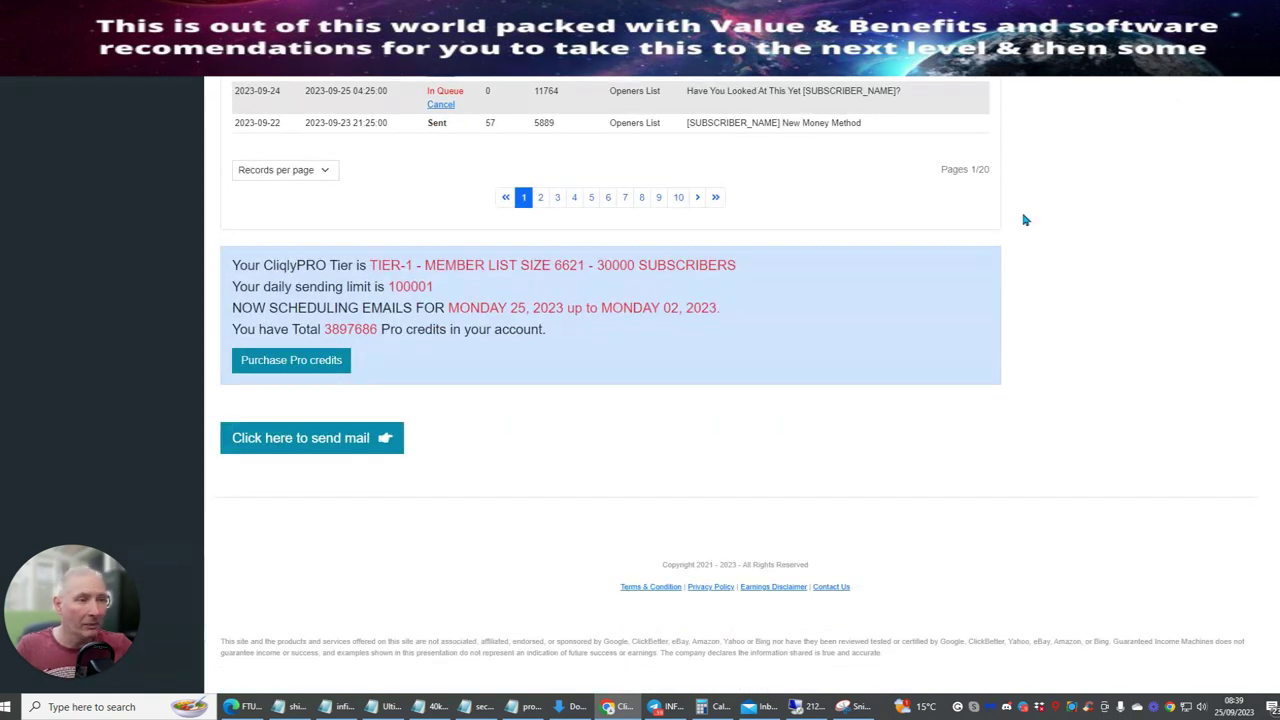
{"action": "scroll", "coordinate": [1024, 220], "scroll_direction": "up", "scroll_amount": 4}
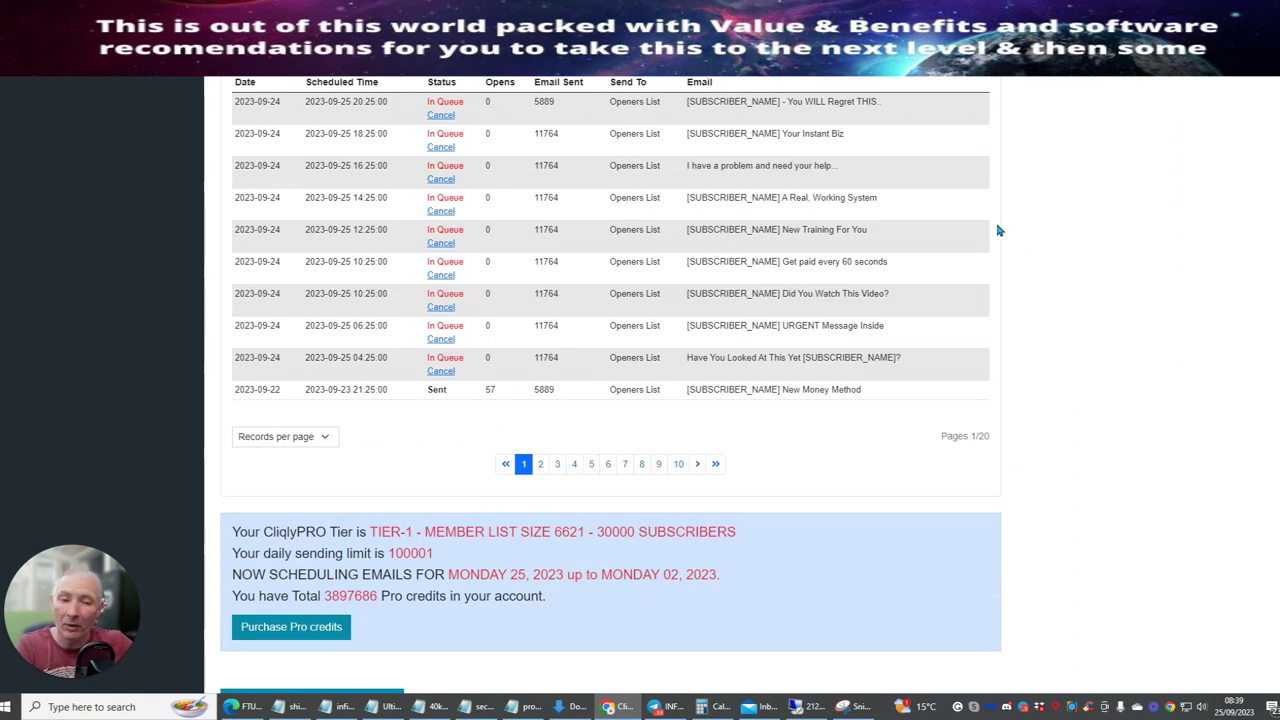
{"action": "scroll", "coordinate": [900, 263], "scroll_direction": "down", "scroll_amount": 4}
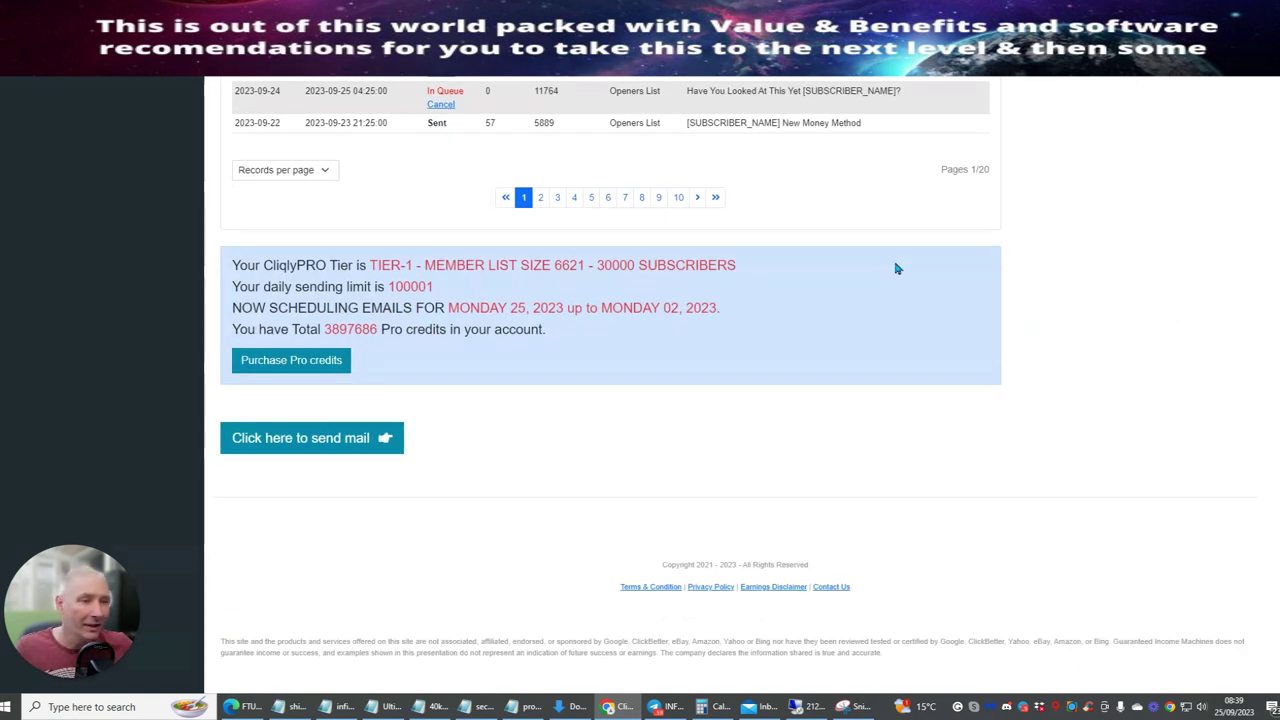
Step: Start a new email send and confirm the Openers List of 11764 subscribers
{"action": "left_click", "coordinate": [336, 438]}
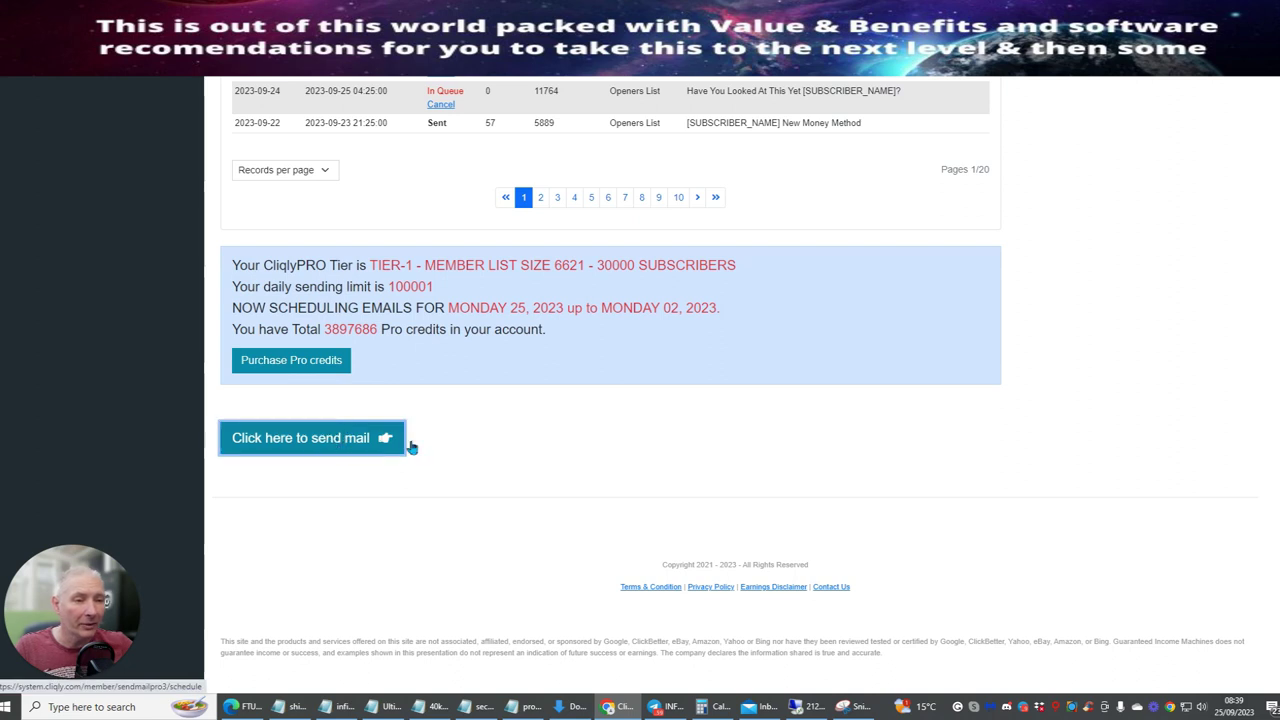
{"action": "scroll", "coordinate": [598, 340], "scroll_direction": "down", "scroll_amount": 4}
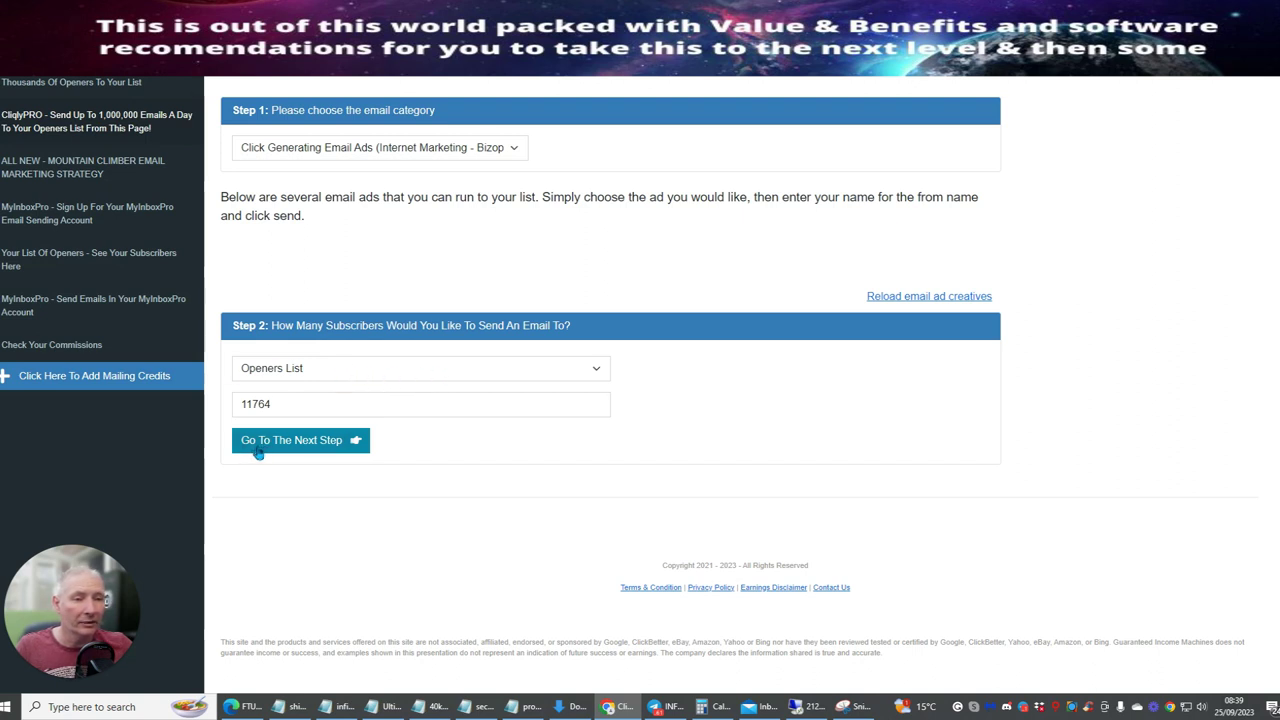
{"action": "left_click", "coordinate": [294, 441]}
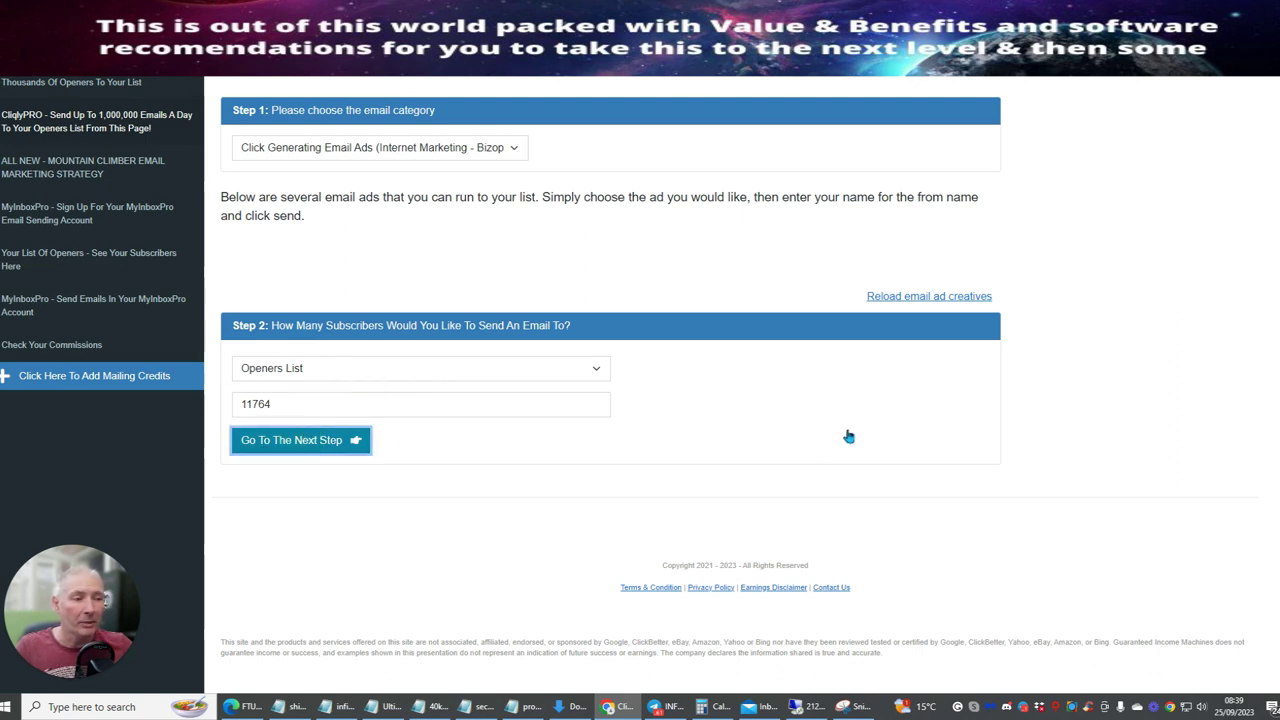
Step: Choose Proven Email Creative#4 and fill the from name with the sender's first name
{"action": "scroll", "coordinate": [877, 431], "scroll_direction": "down", "scroll_amount": 3}
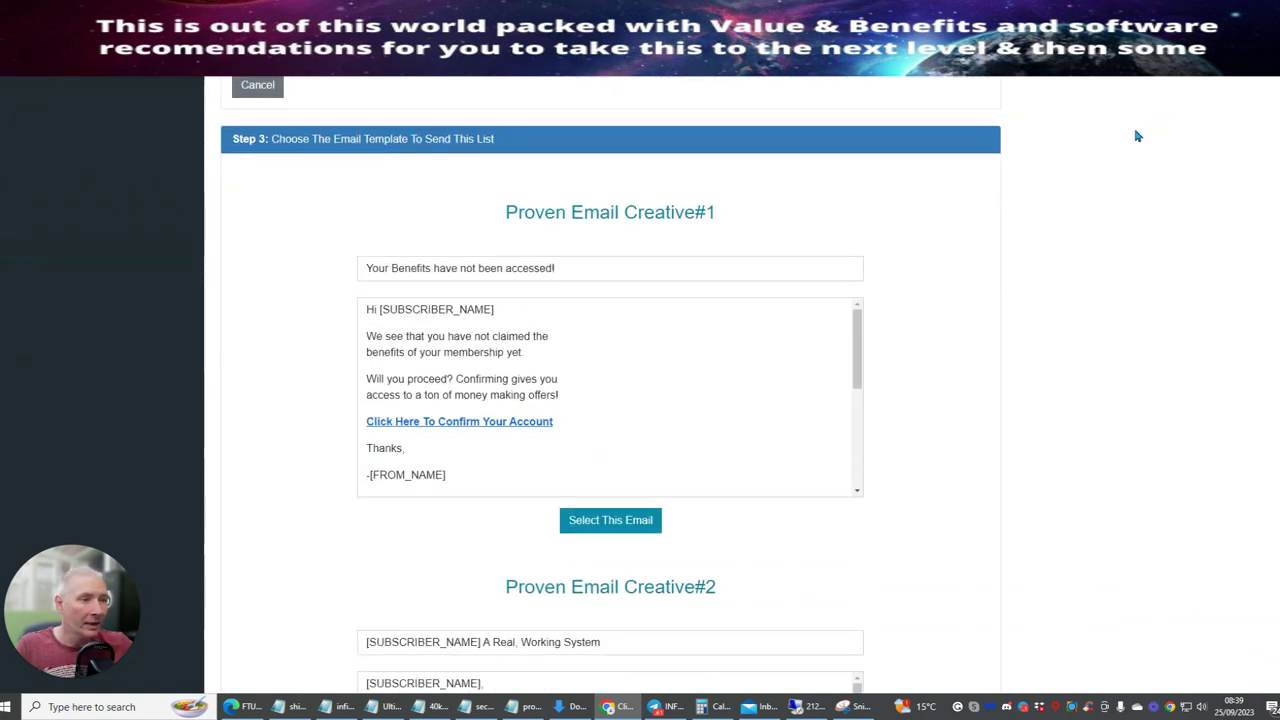
{"action": "scroll", "coordinate": [1136, 135], "scroll_direction": "down", "scroll_amount": 7}
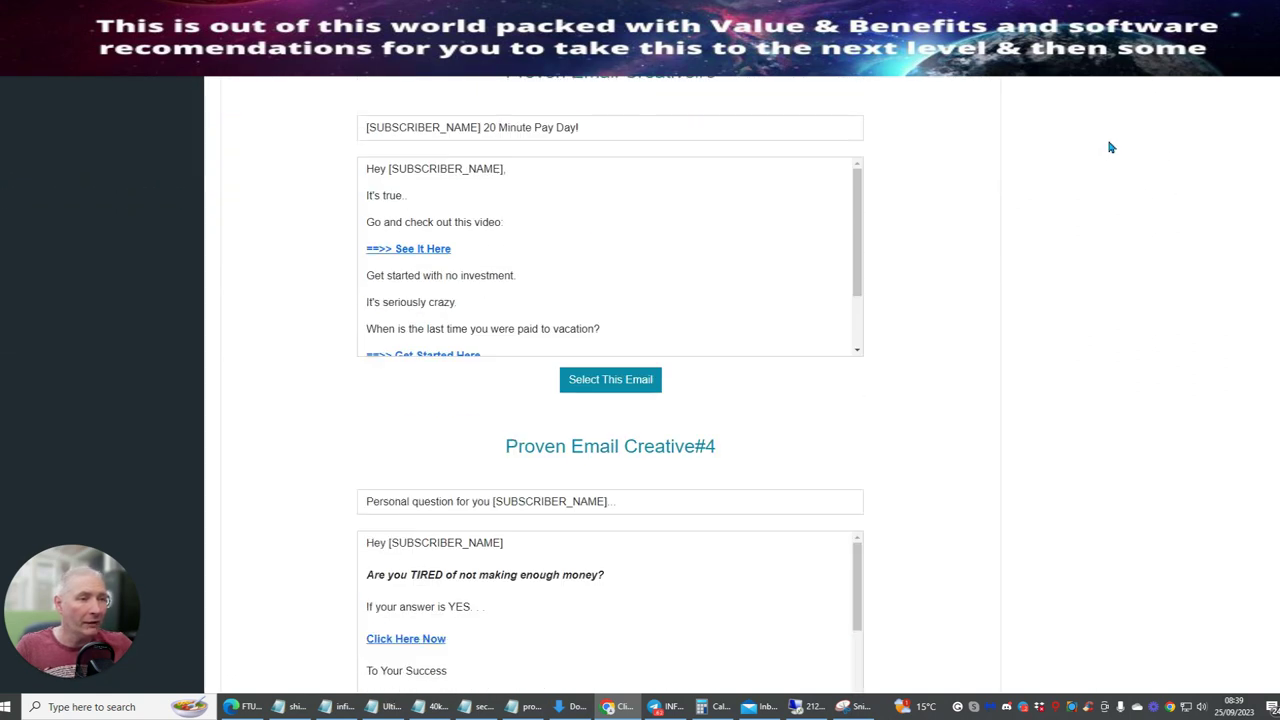
{"action": "scroll", "coordinate": [1110, 143], "scroll_direction": "down", "scroll_amount": 4}
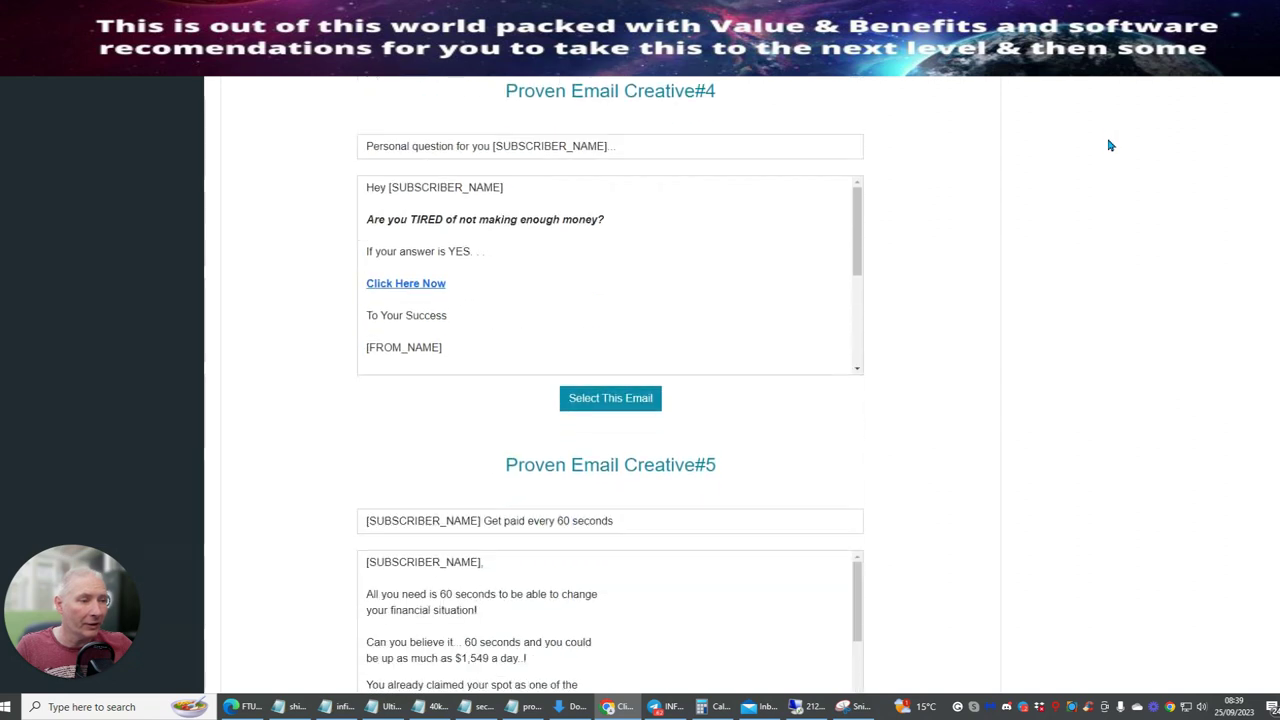
{"action": "left_click", "coordinate": [606, 398]}
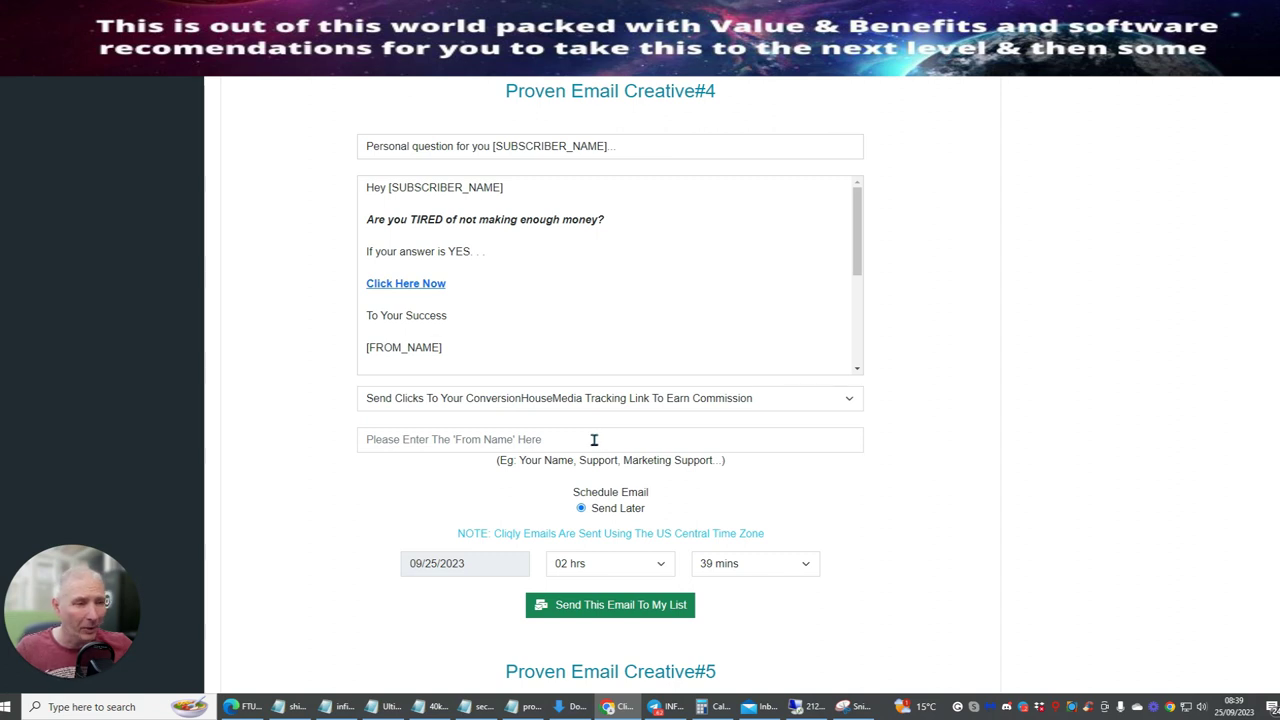
{"action": "left_click", "coordinate": [474, 449]}
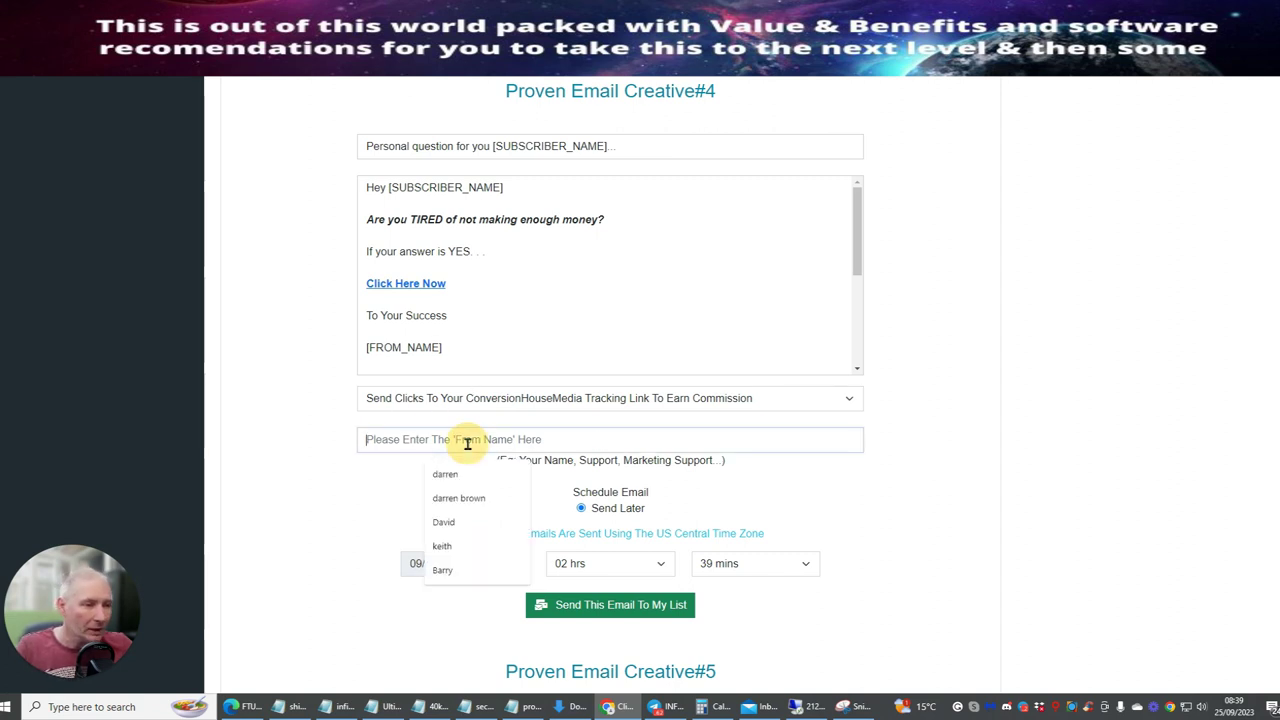
{"action": "left_click", "coordinate": [438, 476]}
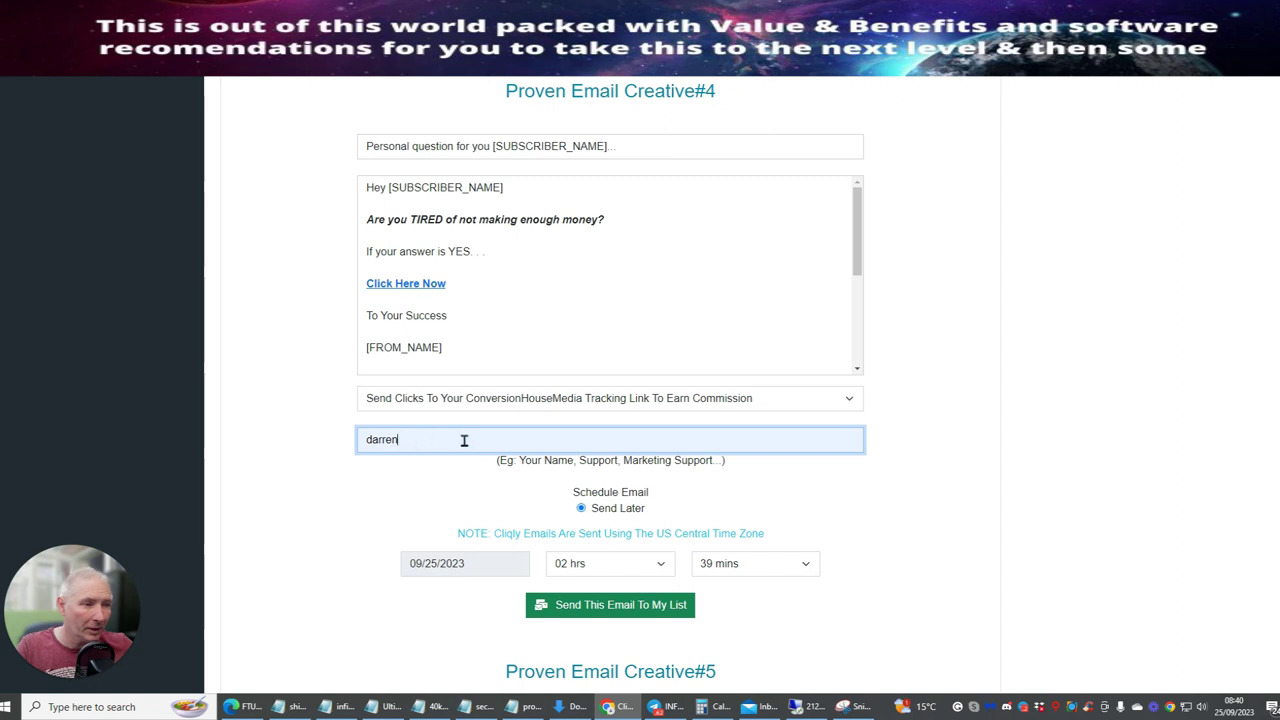